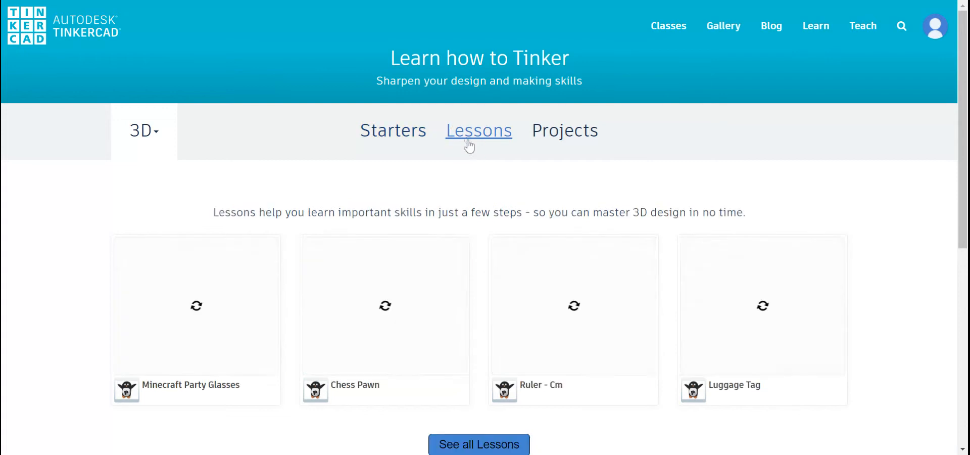
- Open the complete list of 3D lessons and look through the Tinkercad Basic Skills lessons
scroll(470, 152, "down", 3)
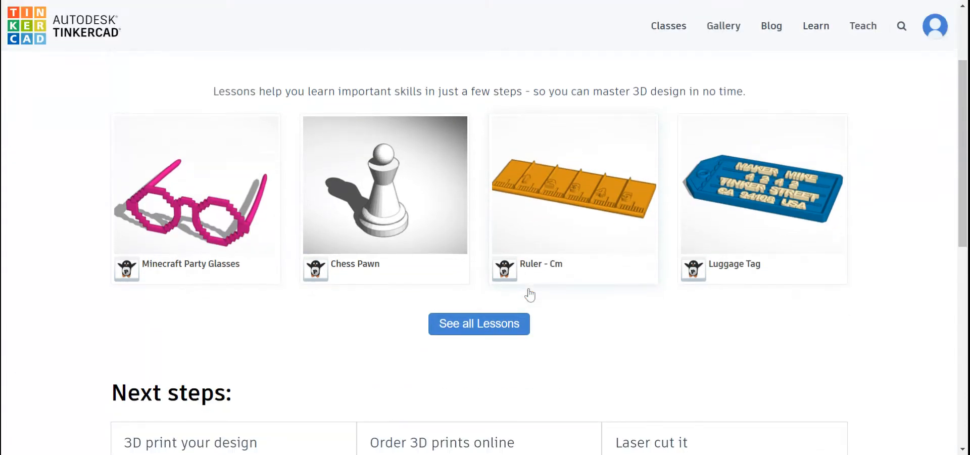
left_click(479, 318)
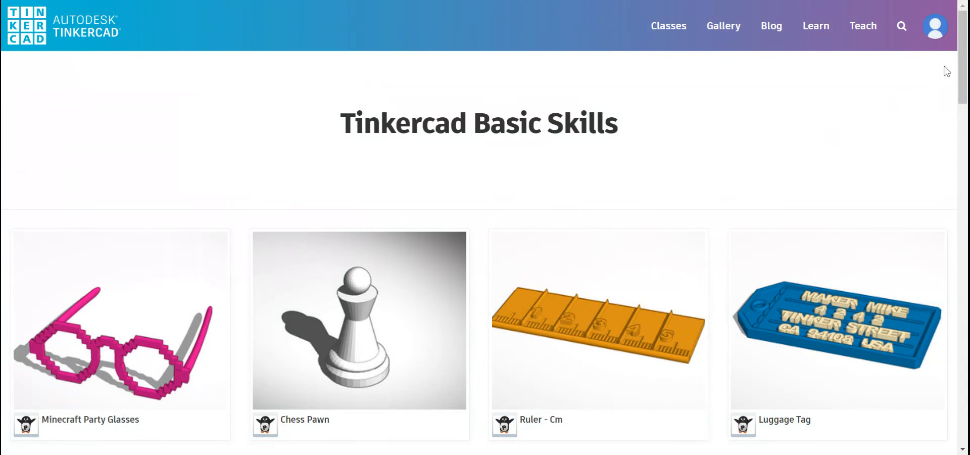
left_click_drag(947, 71, 955, 324)
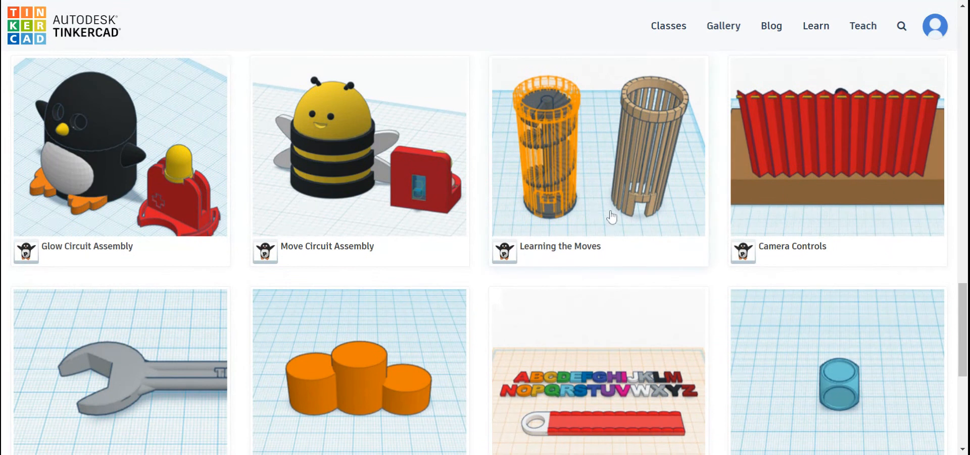
scroll(144, 357, "down", 3)
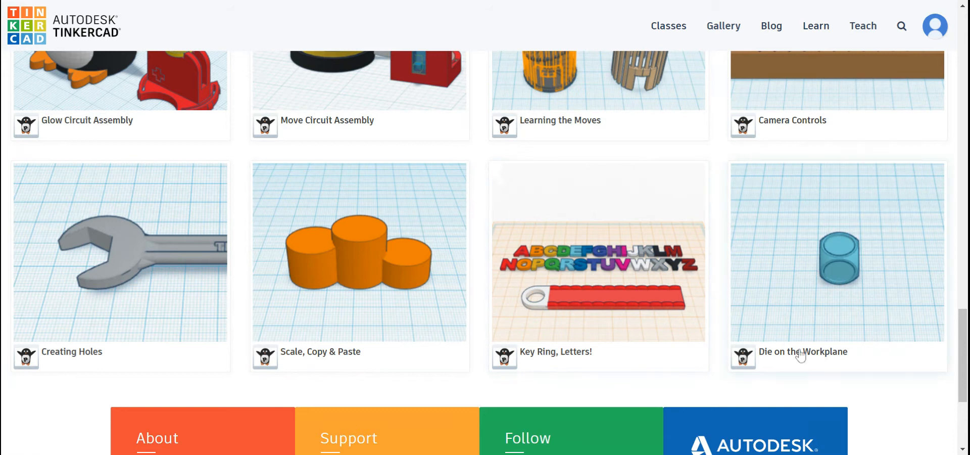
left_click_drag(964, 322, 964, 317)
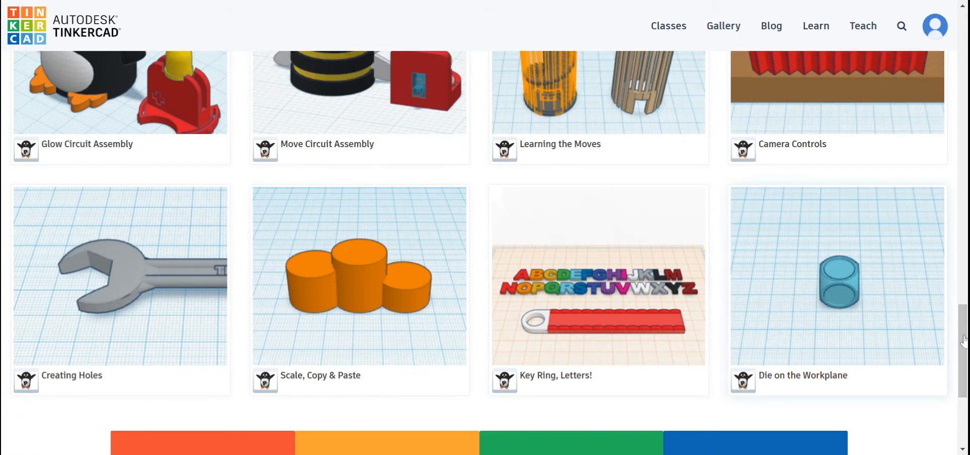
left_click_drag(964, 354, 964, 349)
scroll(965, 347, "up", 8)
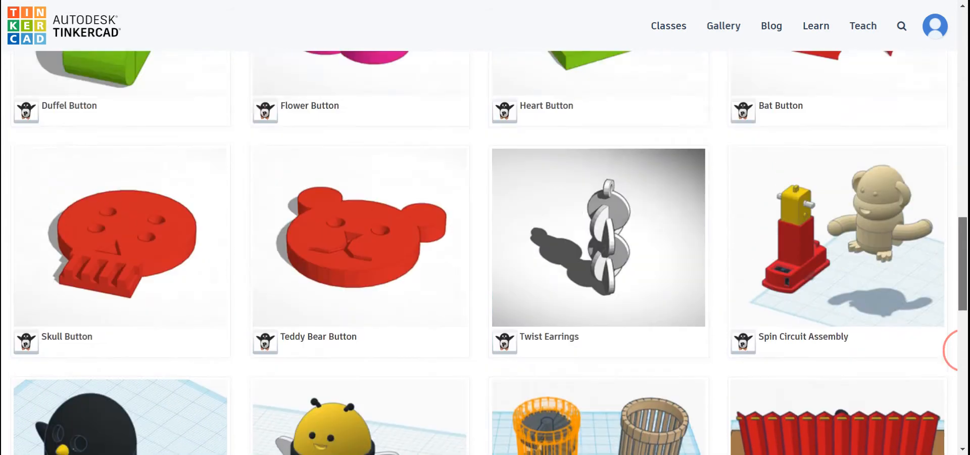
left_click_drag(963, 262, 947, 98)
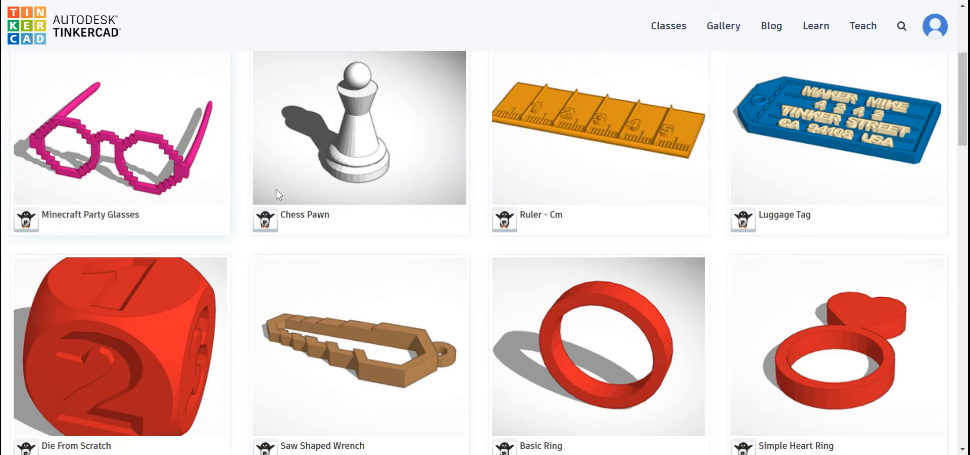
scroll(680, 130, "down", 15)
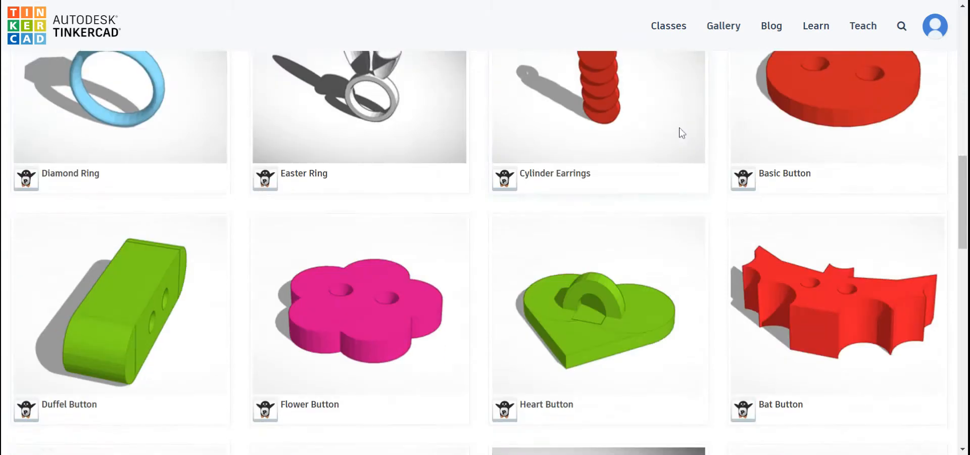
scroll(682, 134, "down", 15)
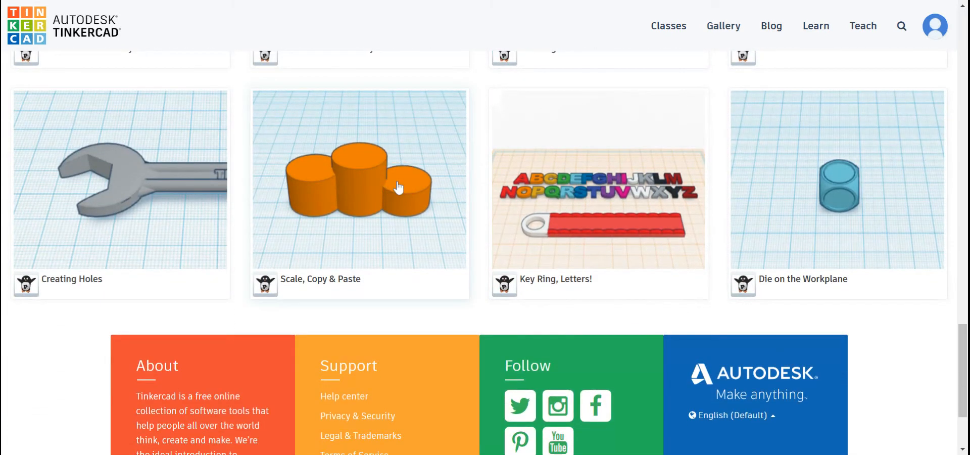
- Open the Scale, Copy & Paste lesson and reset its progress
left_click(399, 188)
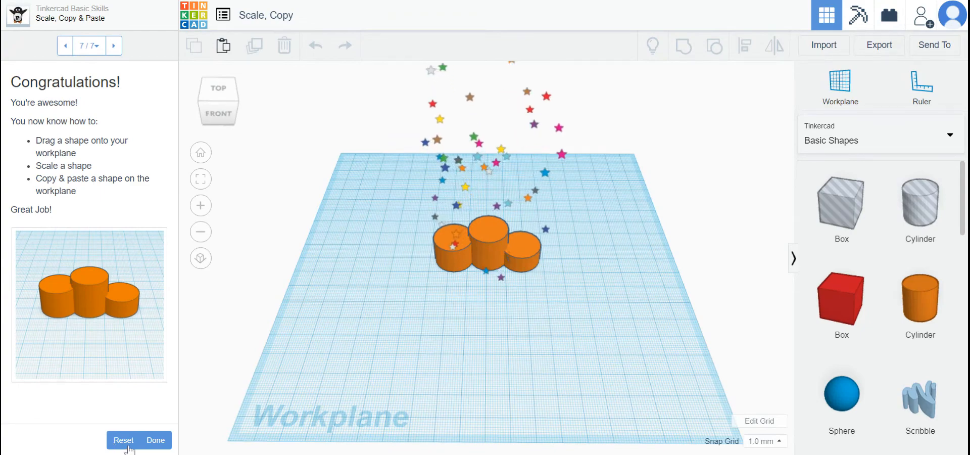
left_click(123, 440)
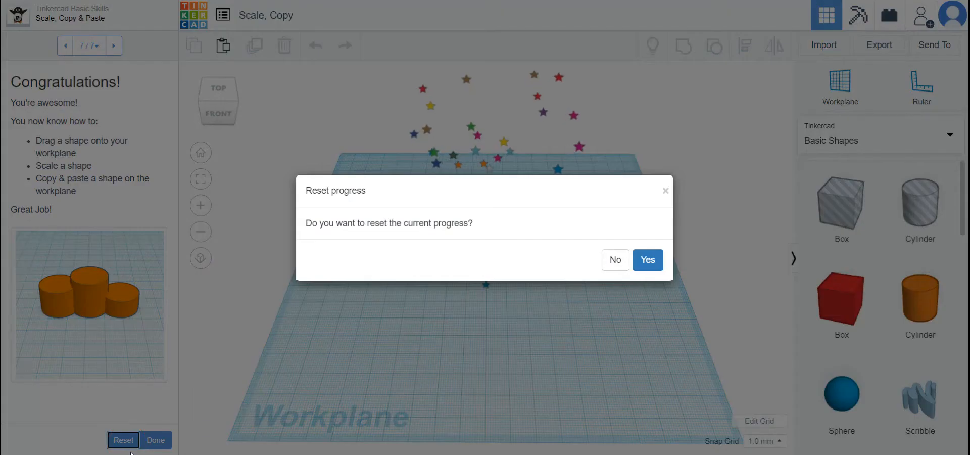
left_click(652, 259)
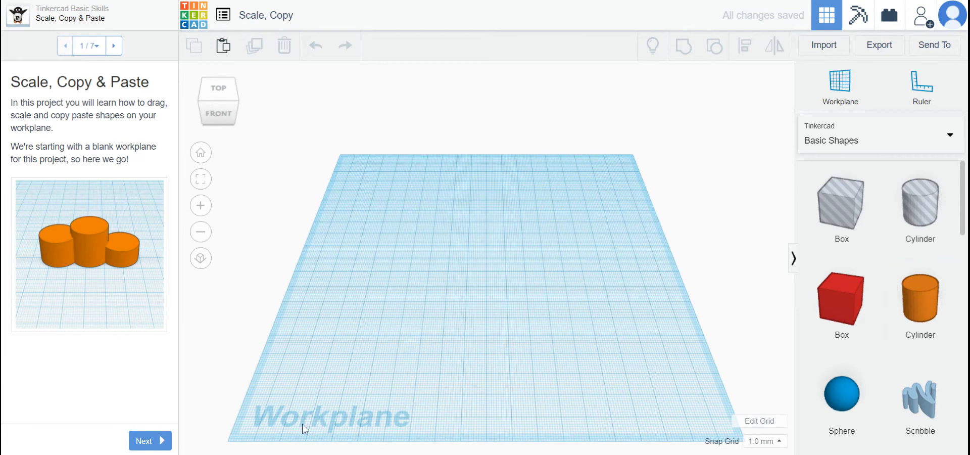
- Start the lesson, place an orange cylinder in the outlined area of the workplane and continue to Repeat the Process
left_click(145, 441)
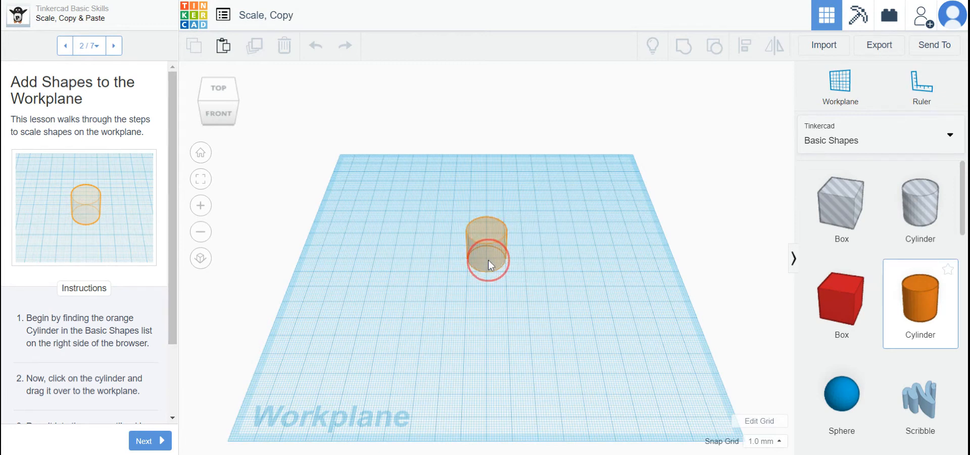
left_click_drag(173, 277, 171, 346)
left_click(151, 441)
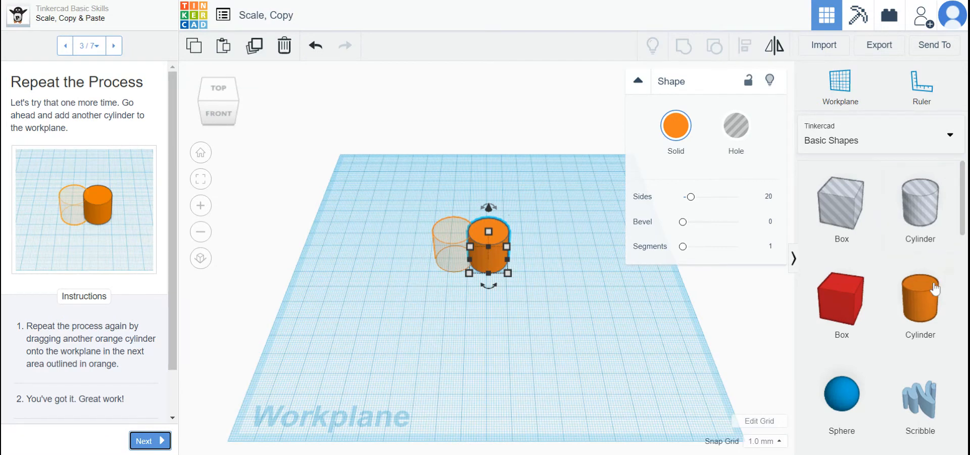
- Add a second orange cylinder in the outlined area beside the first one and continue to Scale Your Cylinder
left_click_drag(928, 306, 456, 259)
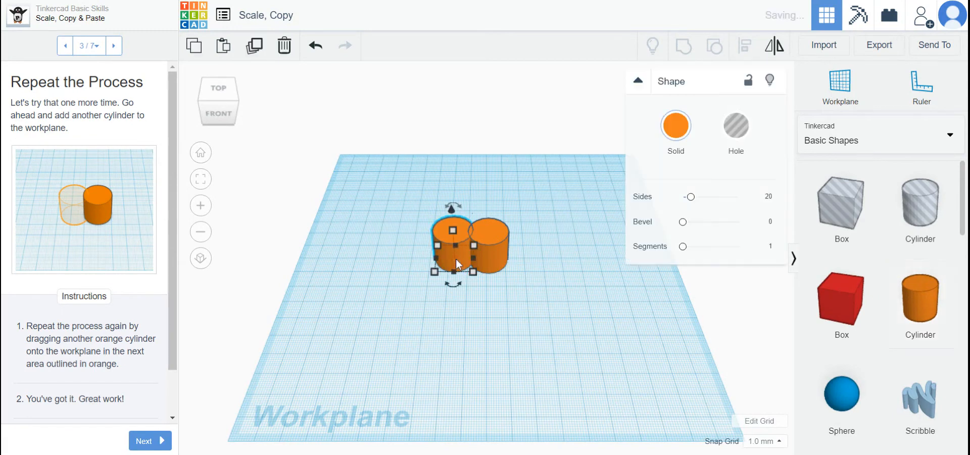
scroll(173, 335, "down", 2)
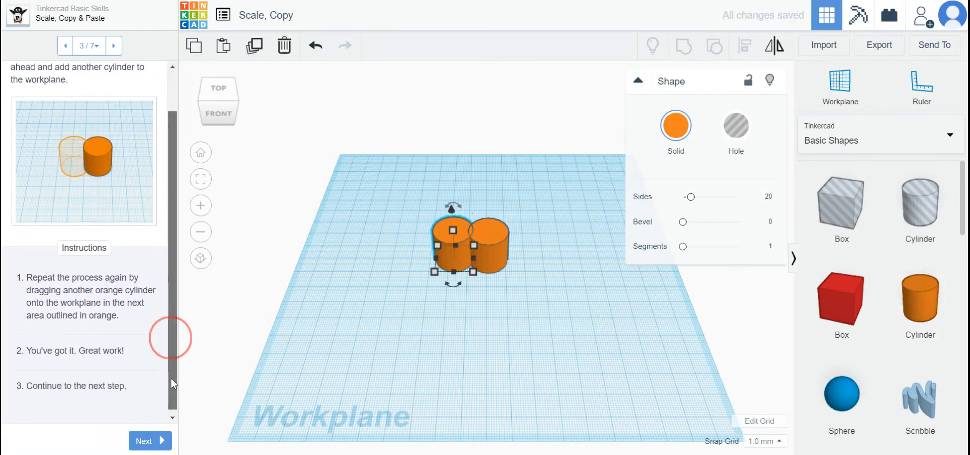
left_click(148, 442)
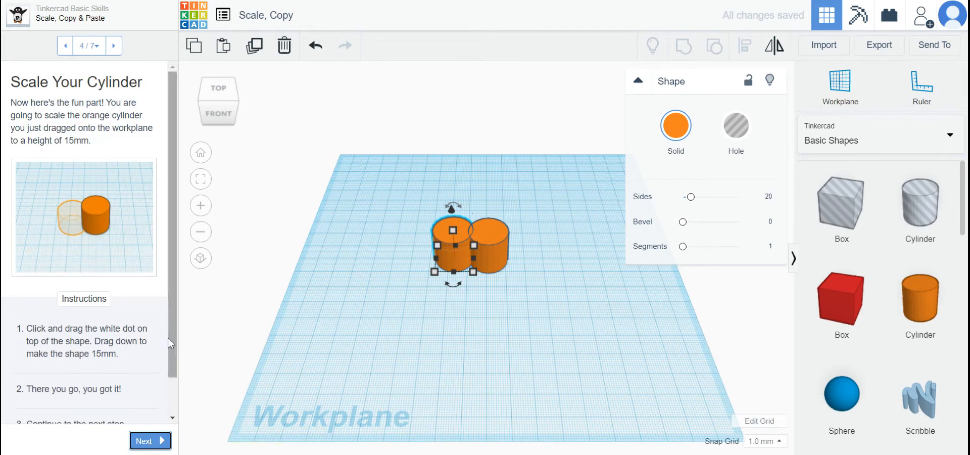
- Scale the second cylinder to a height of 15 mm and continue to Copy & Paste the Last Shape
left_click_drag(173, 310, 168, 354)
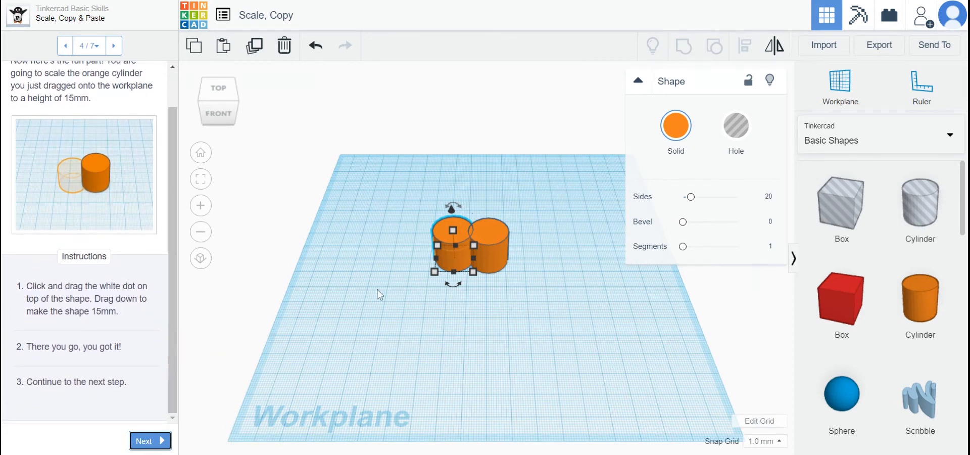
mouse_move(453, 236)
left_click_drag(451, 233, 452, 236)
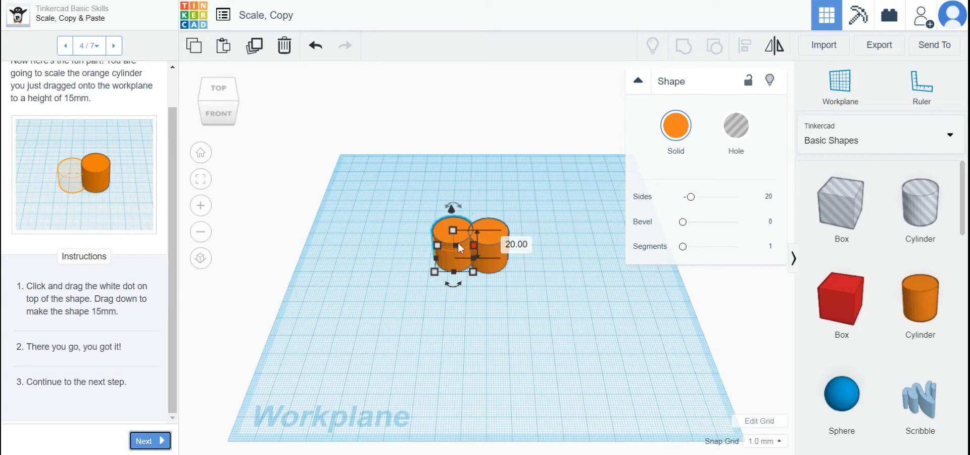
left_click_drag(454, 232, 451, 242)
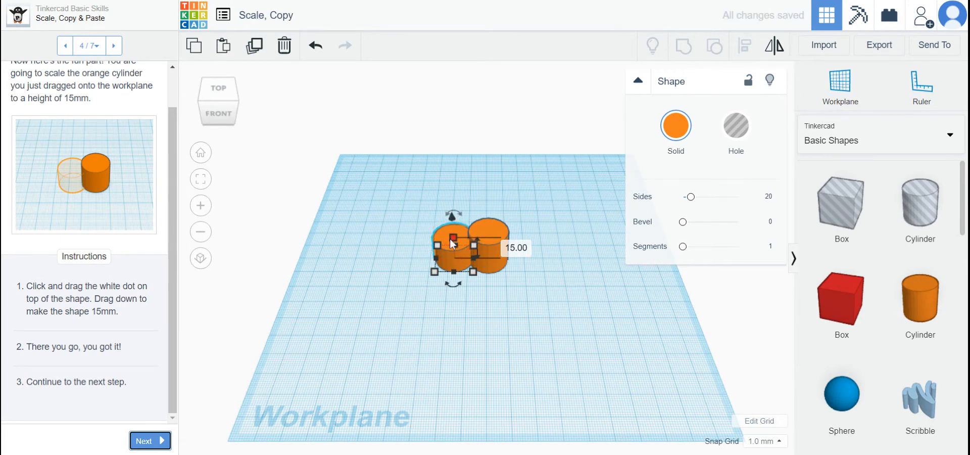
left_click(159, 446)
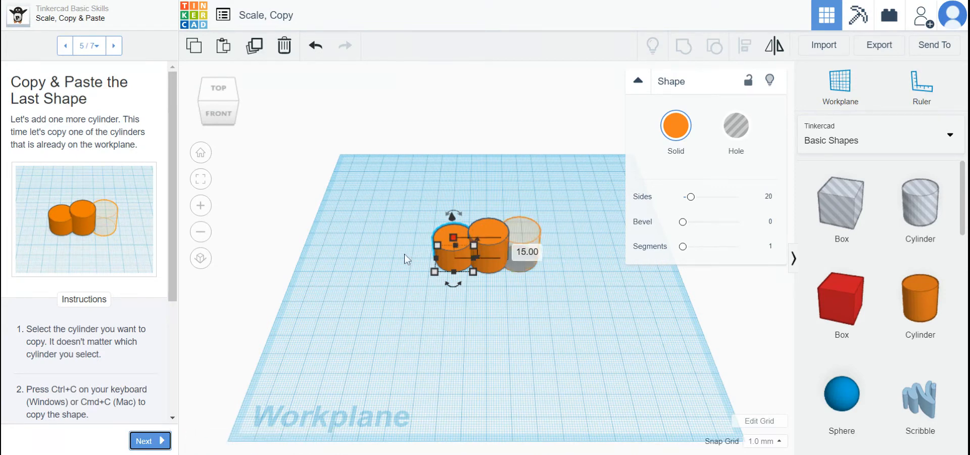
- Paste a copy of the 15 mm cylinder, move it into the outlined area and continue to Scale the Last Cylinder
left_click_drag(171, 197, 170, 265)
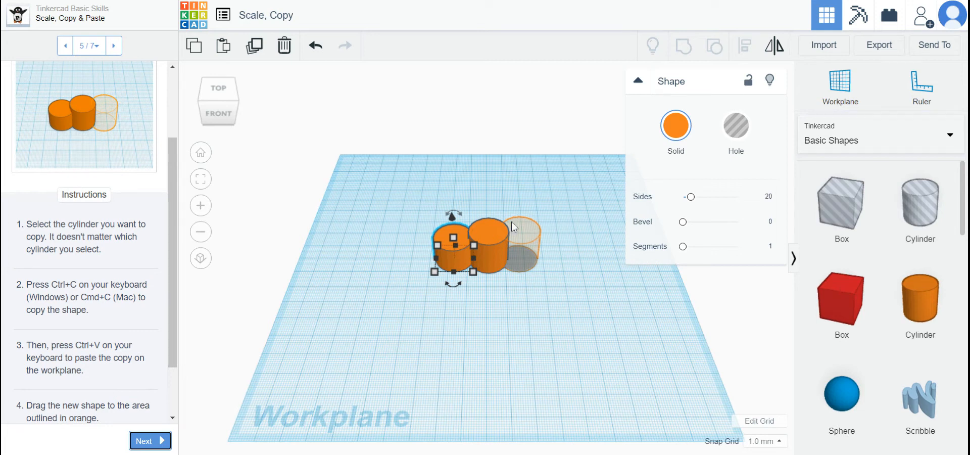
key("ctrl+v")
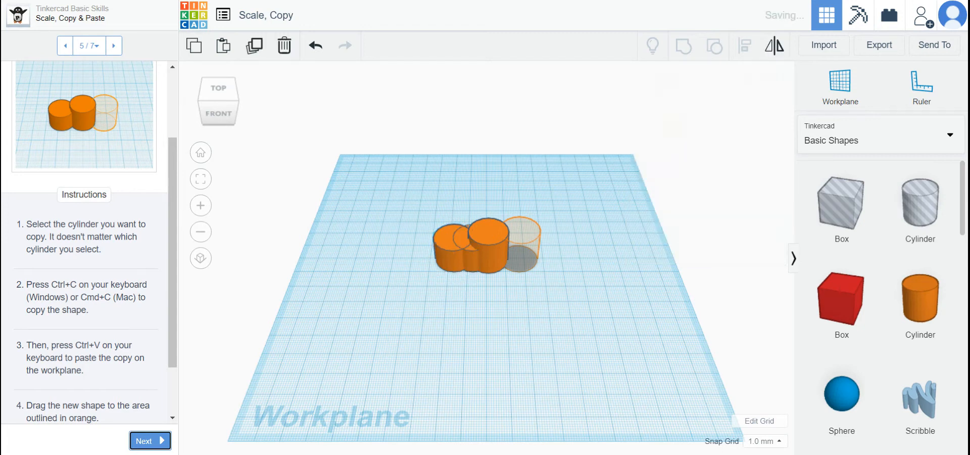
left_click_drag(469, 257, 519, 256)
scroll(526, 251, "up", 2)
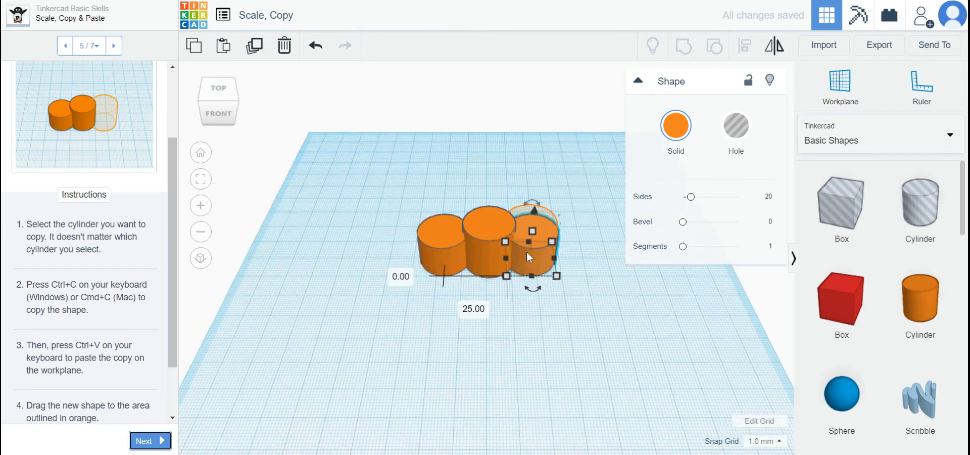
left_click_drag(539, 253, 538, 253)
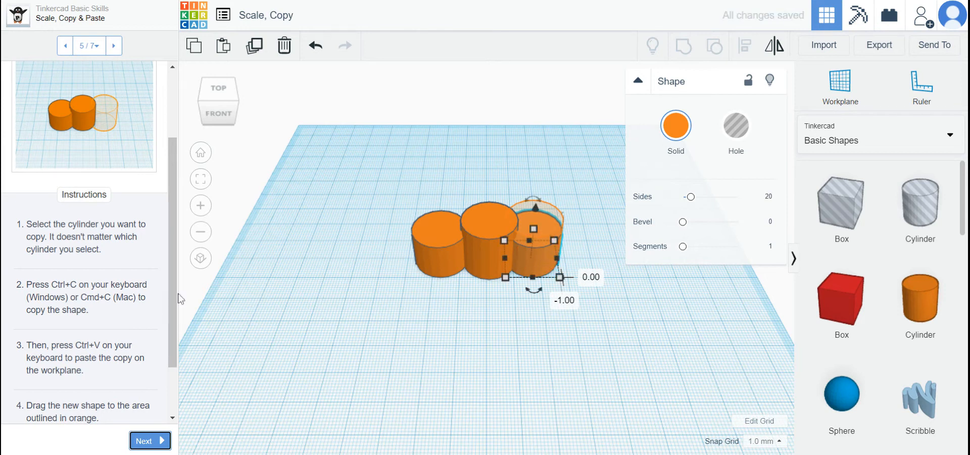
left_click_drag(174, 296, 176, 358)
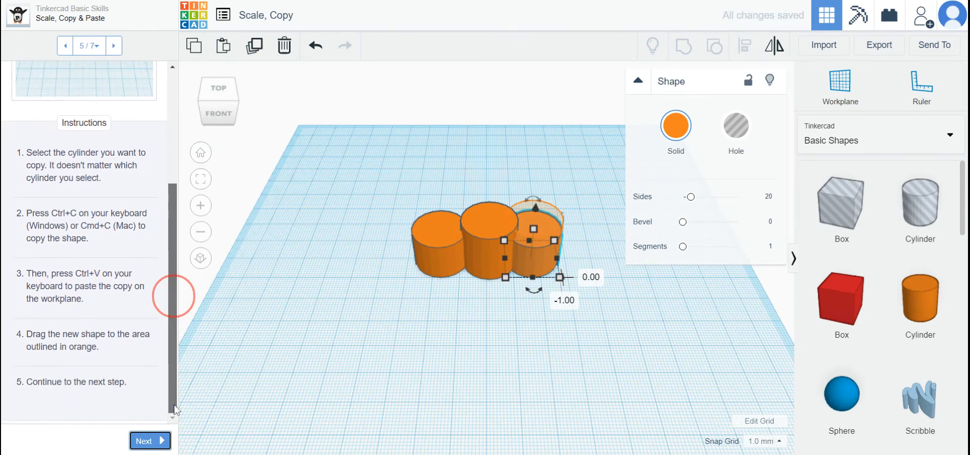
left_click(159, 440)
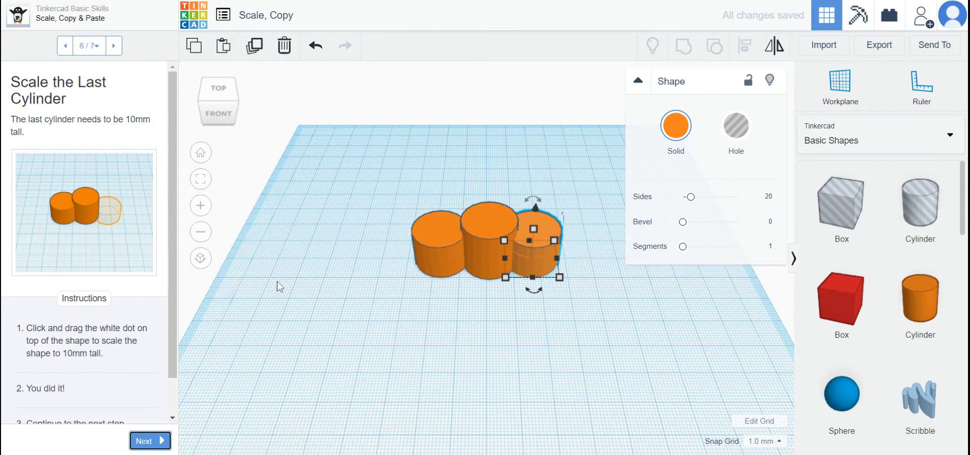
- Scale the pasted cylinder to a height of 10 mm and continue to the lesson's final page
mouse_move(535, 230)
left_click_drag(533, 230, 533, 239)
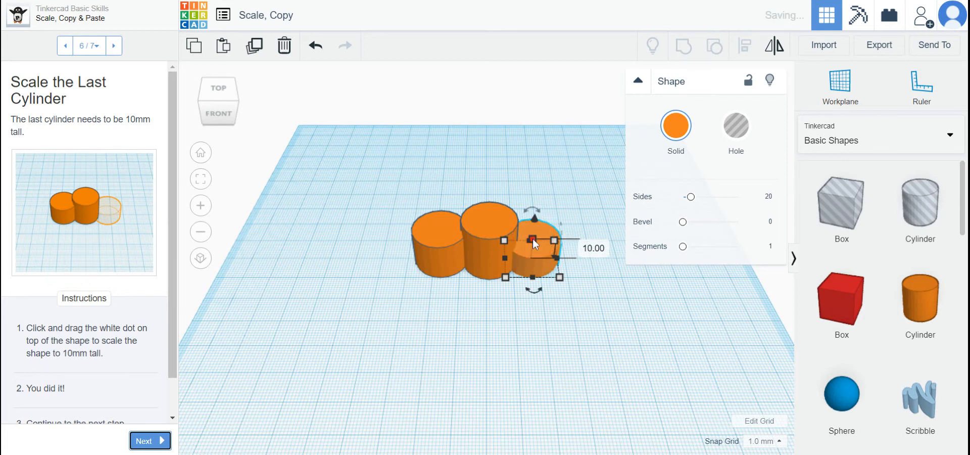
left_click_drag(171, 325, 175, 365)
left_click(160, 441)
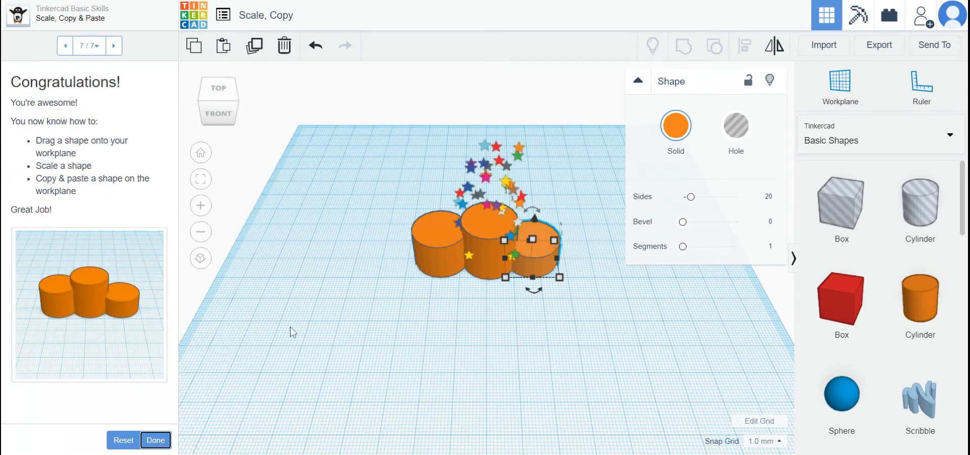
- Finish the Scale, Copy & Paste lesson, and reset the progress of the Key Ring, Letters! lesson
left_click(156, 440)
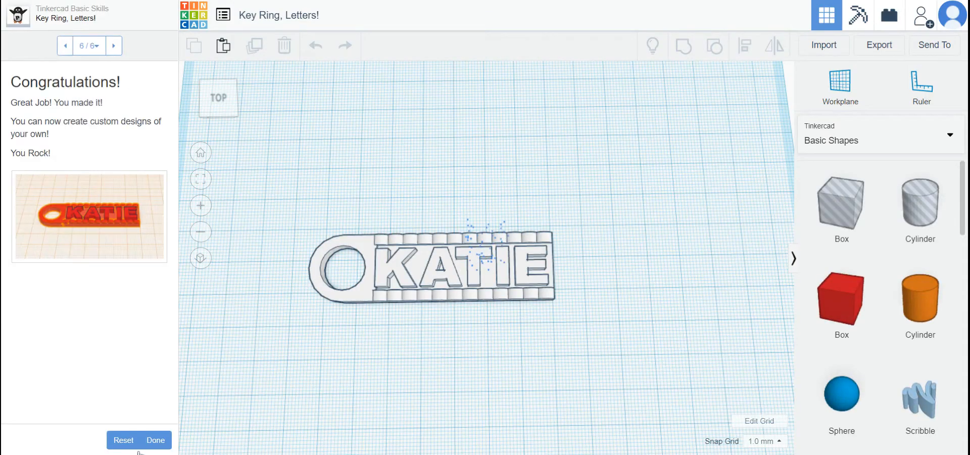
left_click(123, 440)
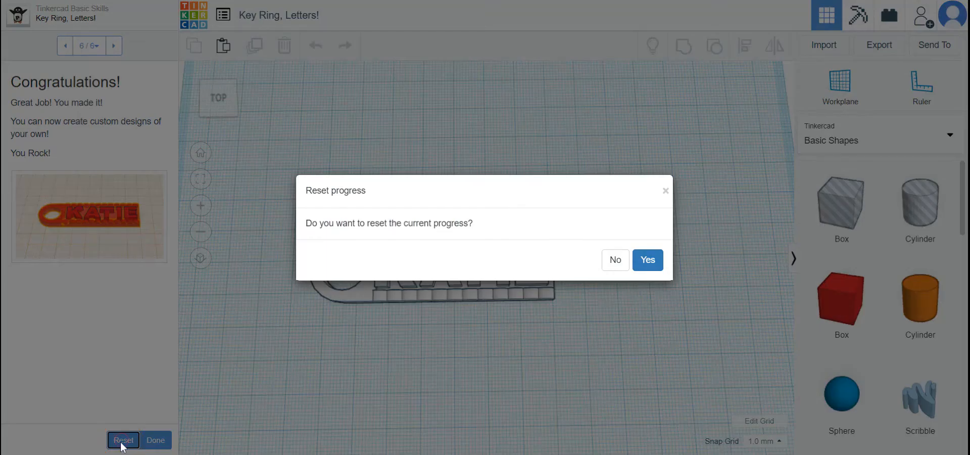
left_click(649, 261)
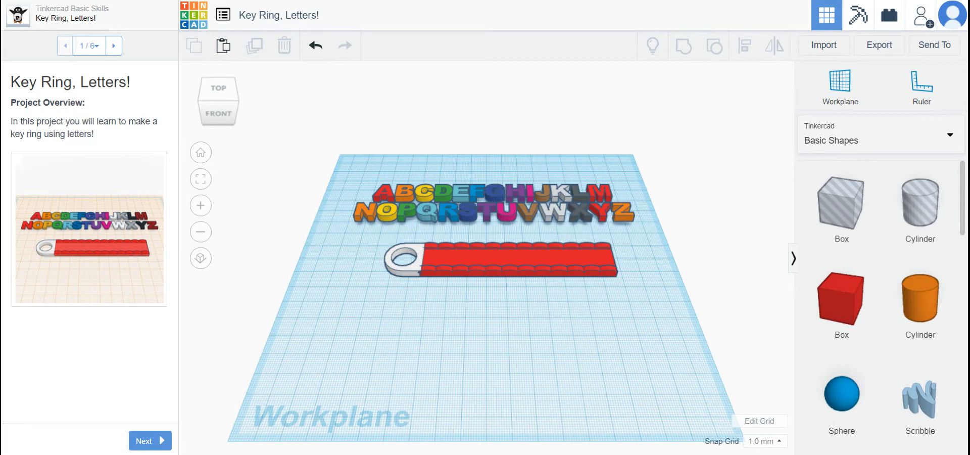
- Continue the key ring lesson to the Place Your Letters instructions
left_click(160, 443)
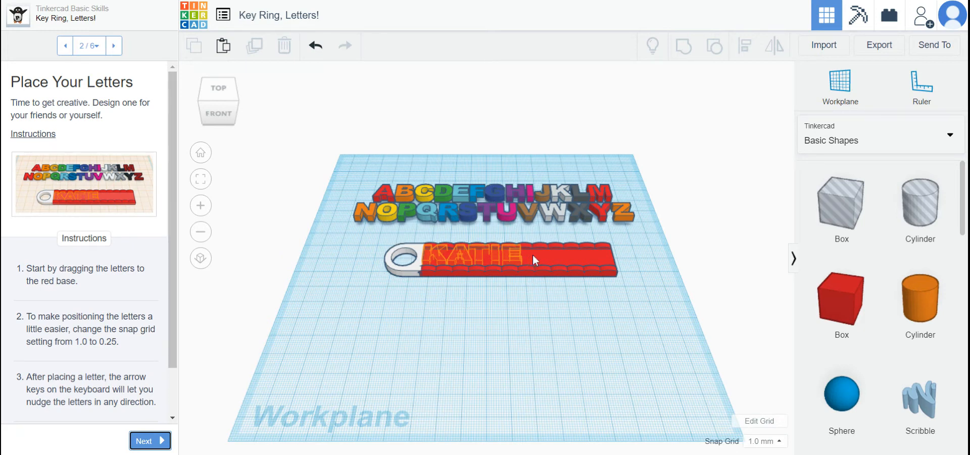
scroll(507, 258, "up", 4)
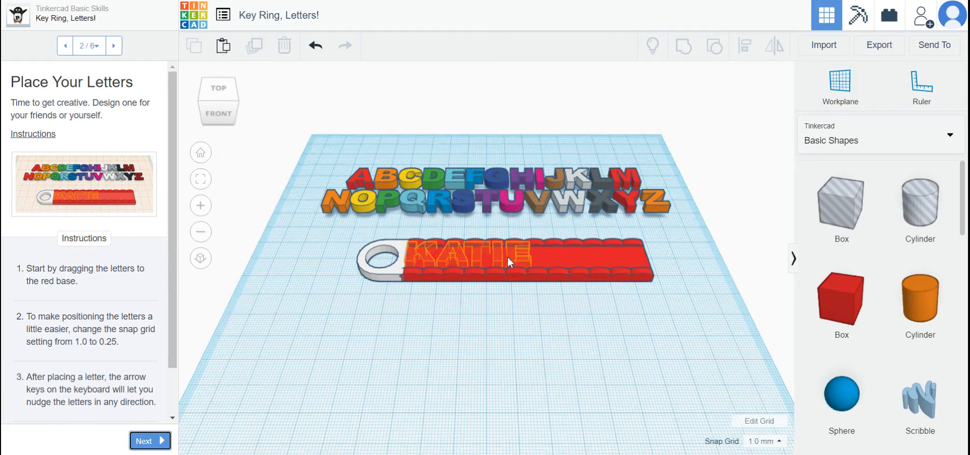
scroll(508, 256, "up", 2)
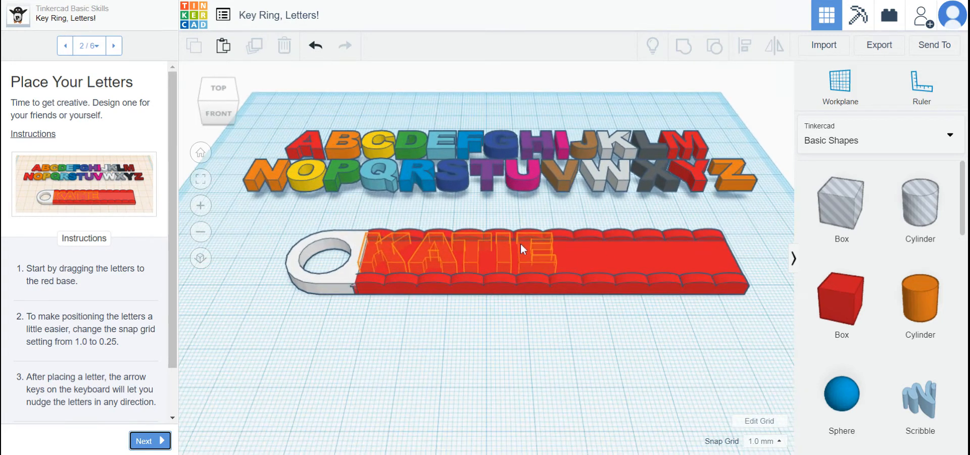
- Move the letter K from the alphabet onto its outline at the ring end of the red base
mouse_move(473, 258)
right_mouse_down()
mouse_move(493, 265)
mouse_move(484, 267)
right_mouse_up()
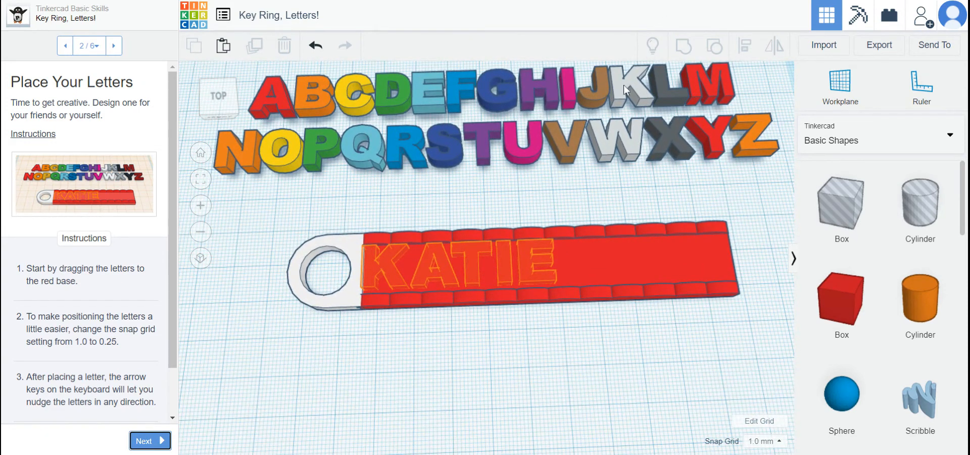
left_click_drag(620, 87, 385, 260)
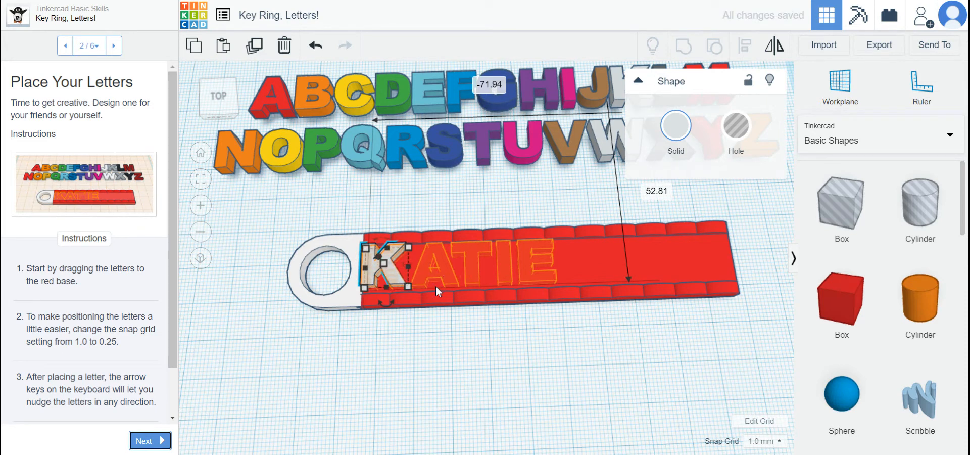
scroll(395, 260, "up", 1)
scroll(395, 260, "up", 4)
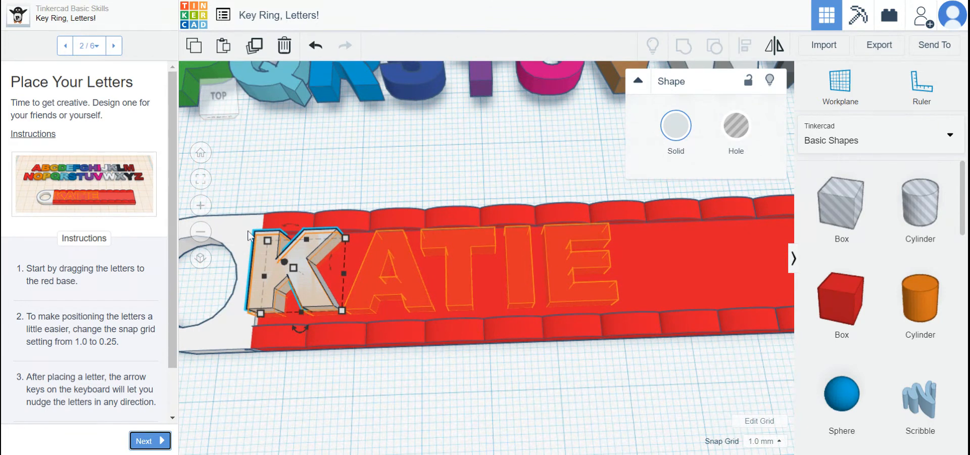
key("Down")
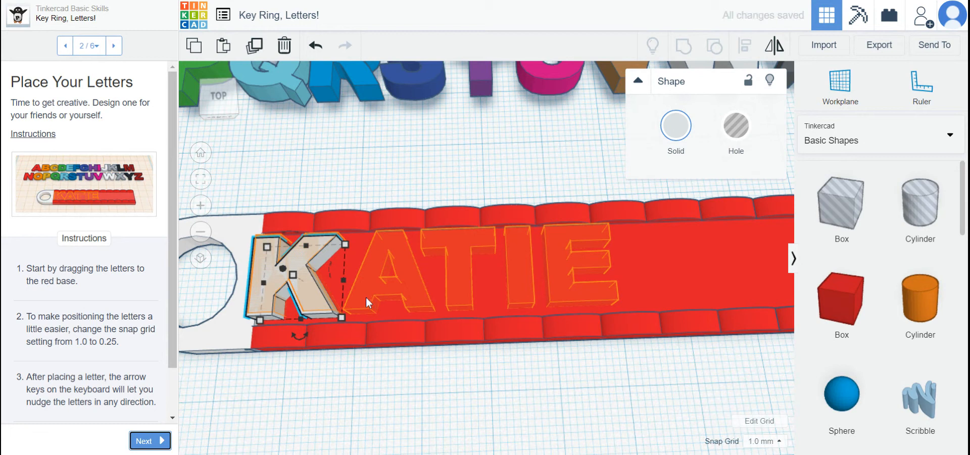
right_click_drag(324, 304, 319, 345)
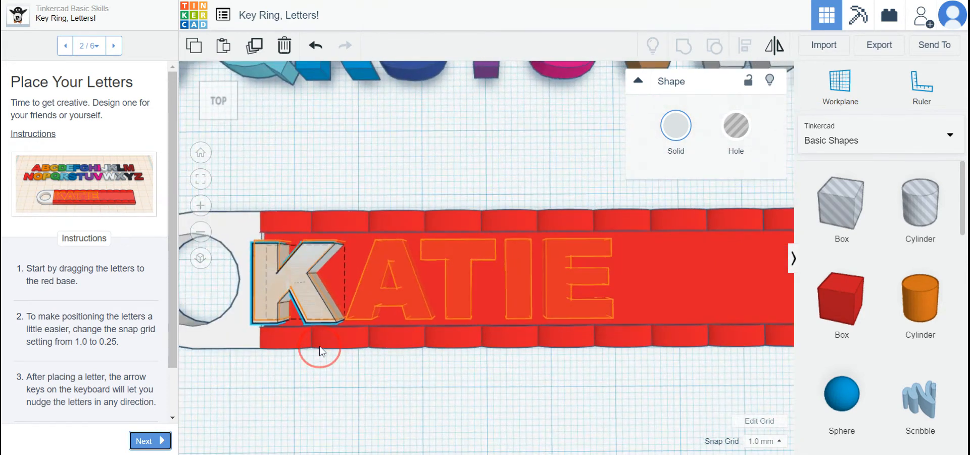
key("Up")
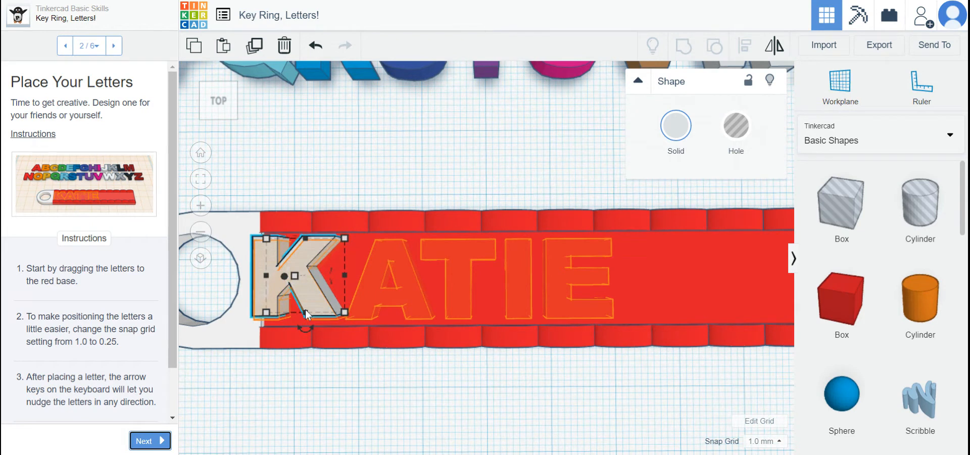
- Move the letters A, T, I and E from the alphabet onto their outlines on the red base
scroll(305, 314, "down", 3)
scroll(303, 307, "down", 3)
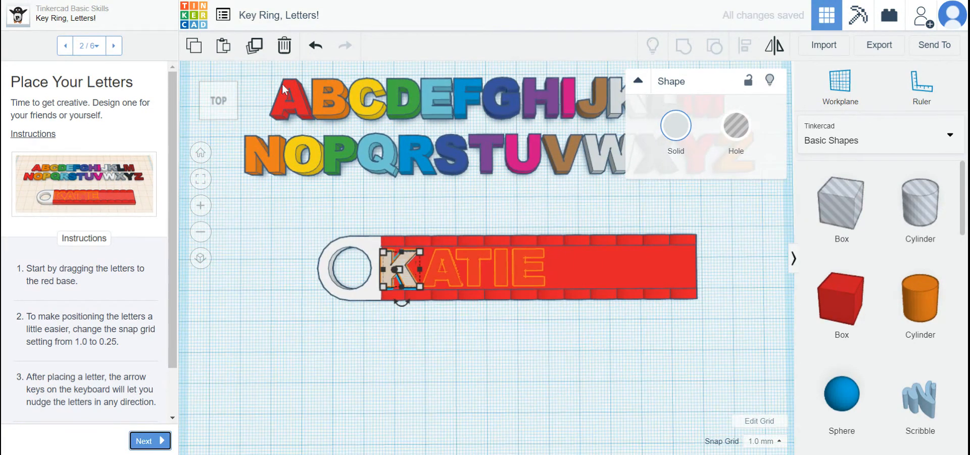
left_click_drag(298, 102, 451, 274)
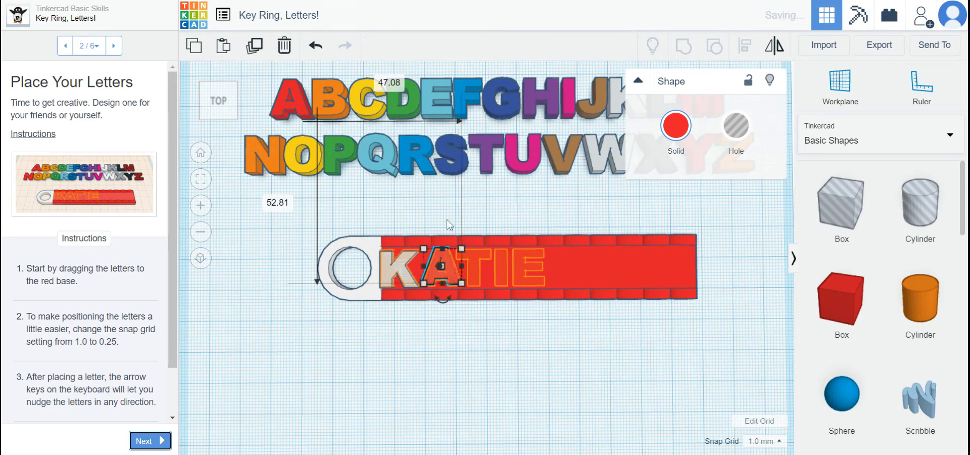
left_click_drag(486, 140, 474, 255)
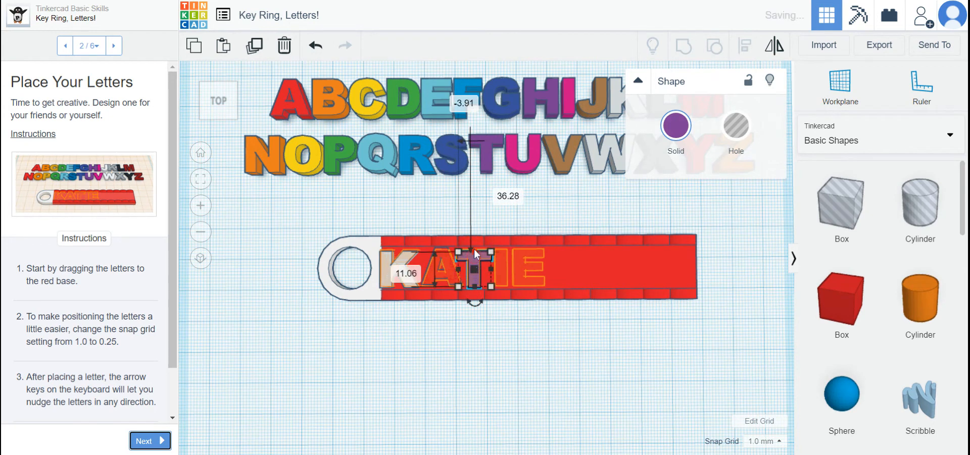
left_click_drag(538, 191, 500, 258)
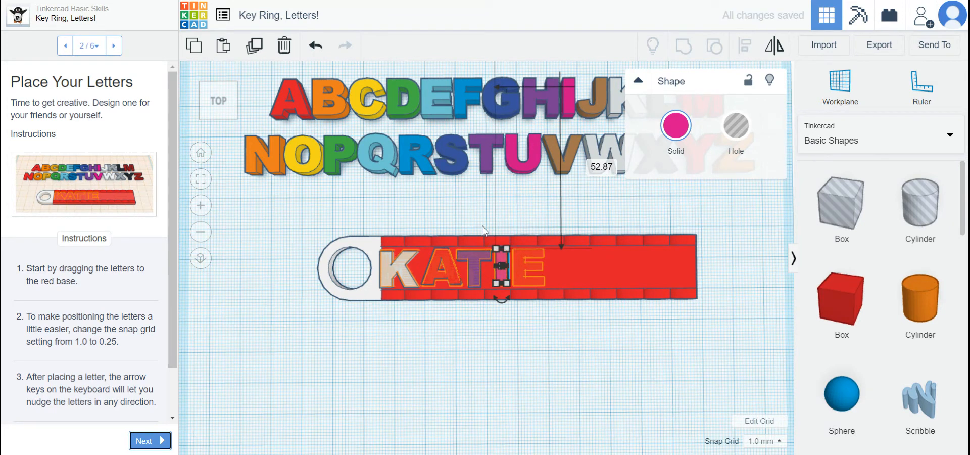
key("Left")
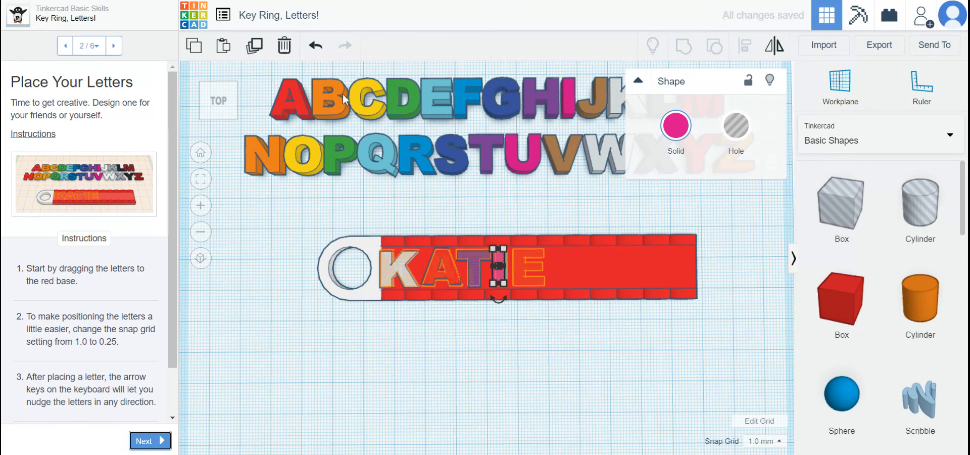
left_click_drag(430, 99, 520, 267)
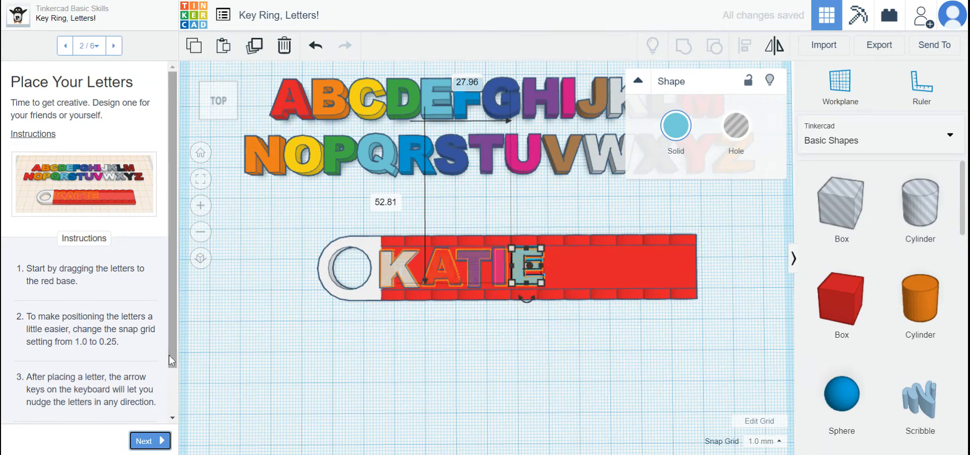
- Nudge the T one grid step up into its outline and continue to Resize the Red Base
left_click(471, 265)
key("Up")
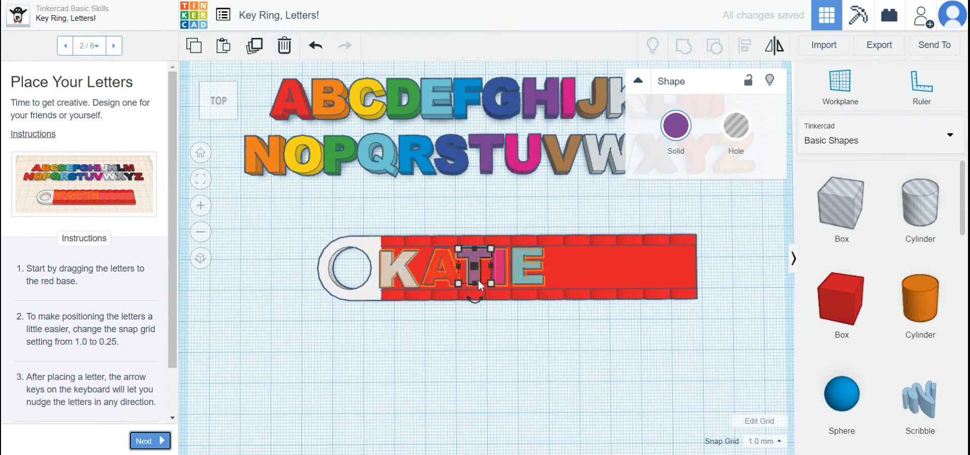
left_click(151, 442)
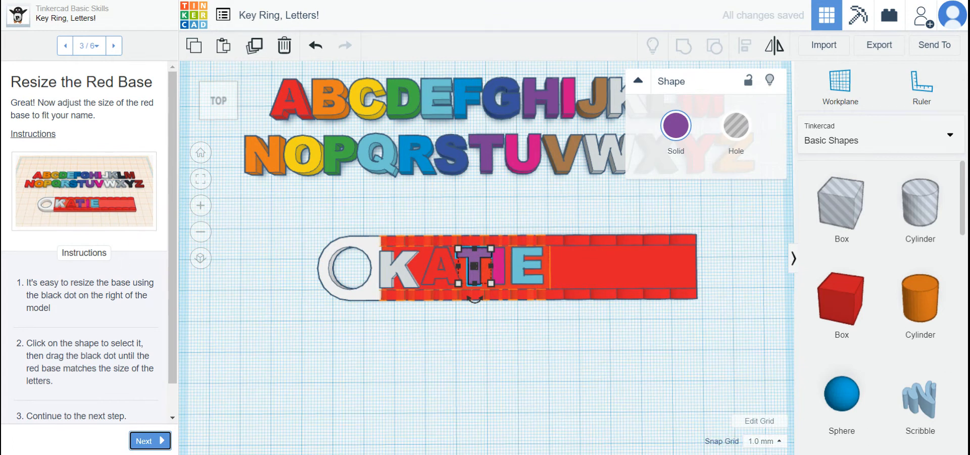
- Read the rest of the resizing instructions and set the snap grid to 0.25 mm
left_click_drag(171, 336, 172, 349)
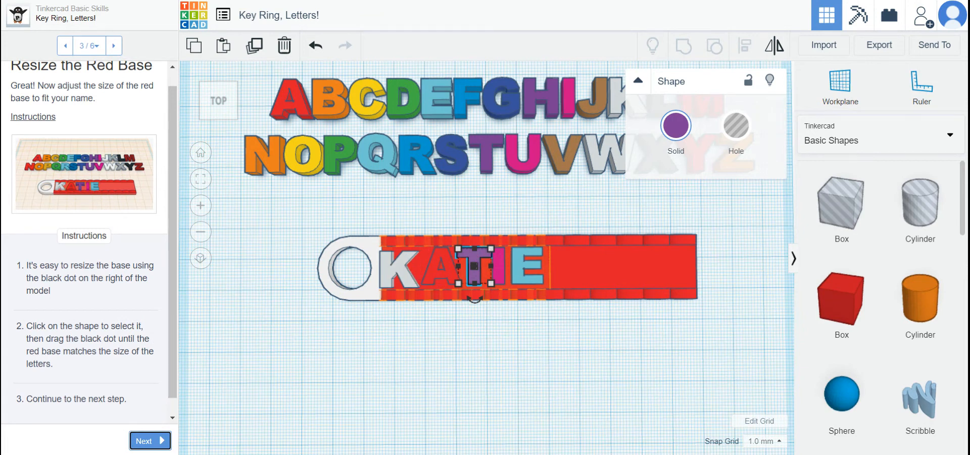
left_click(764, 441)
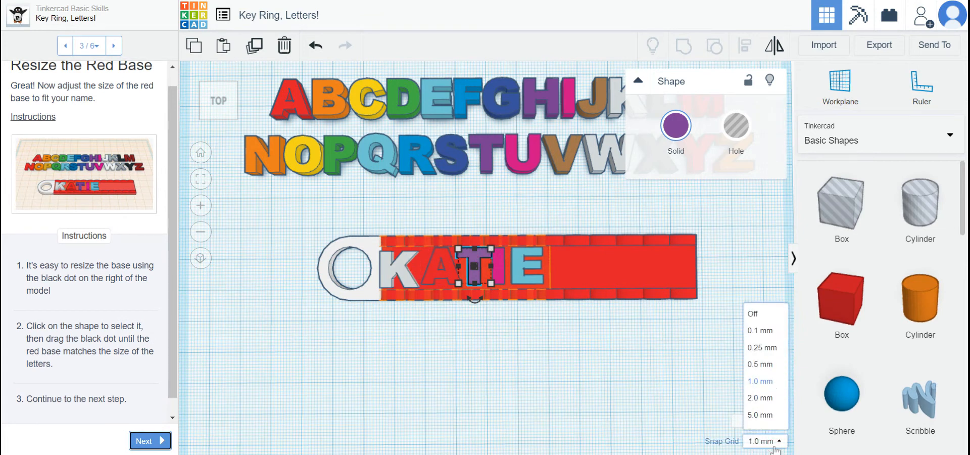
left_click(761, 354)
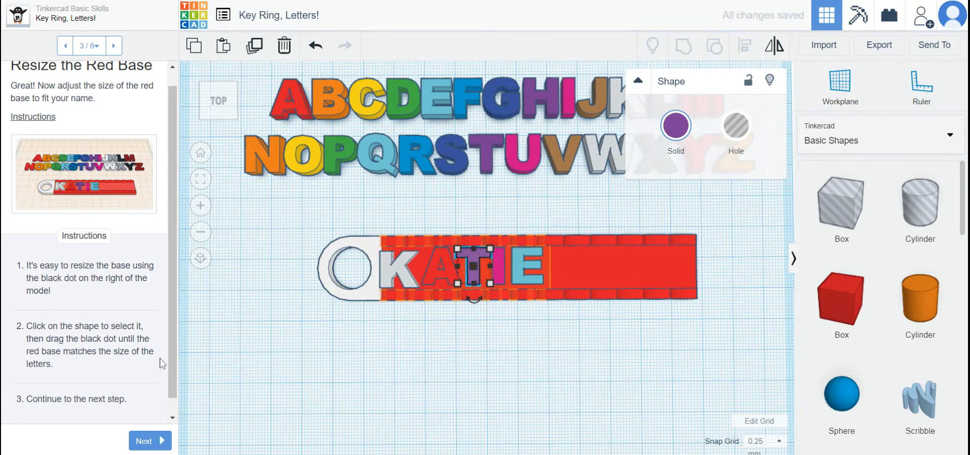
- Shorten the red base to a length of about 54.80 mm to fit the letters and continue to Clean Up
left_click_drag(170, 324, 176, 329)
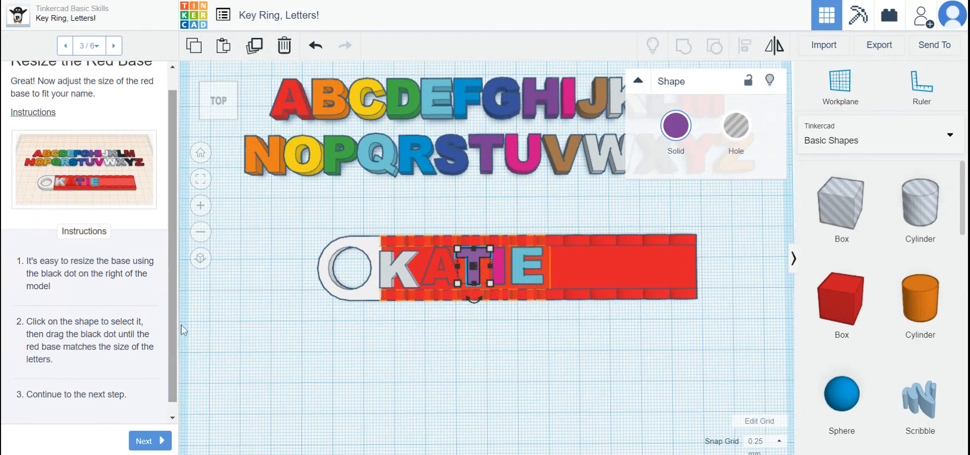
left_click(602, 384)
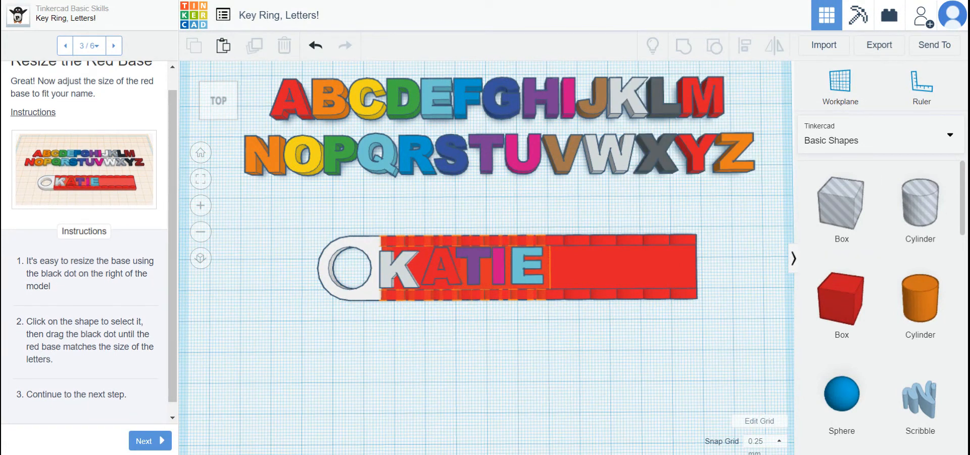
left_click(672, 249)
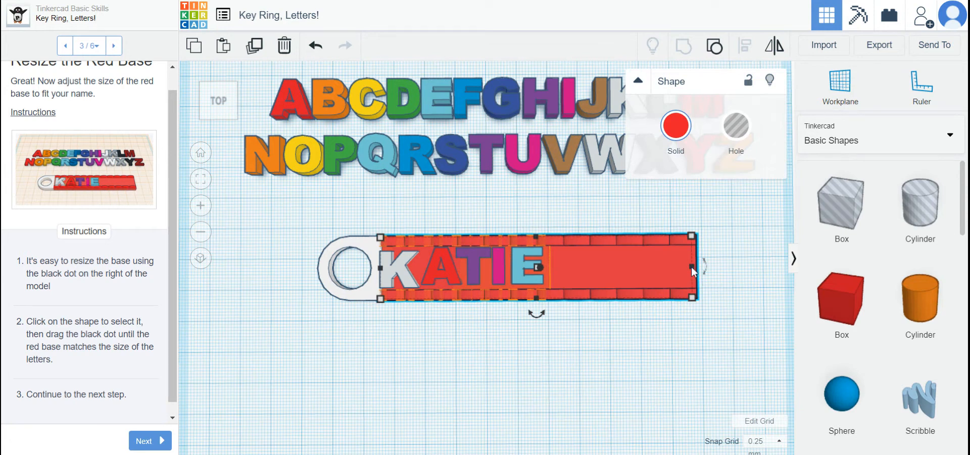
left_click_drag(691, 268, 550, 272)
left_click(666, 265)
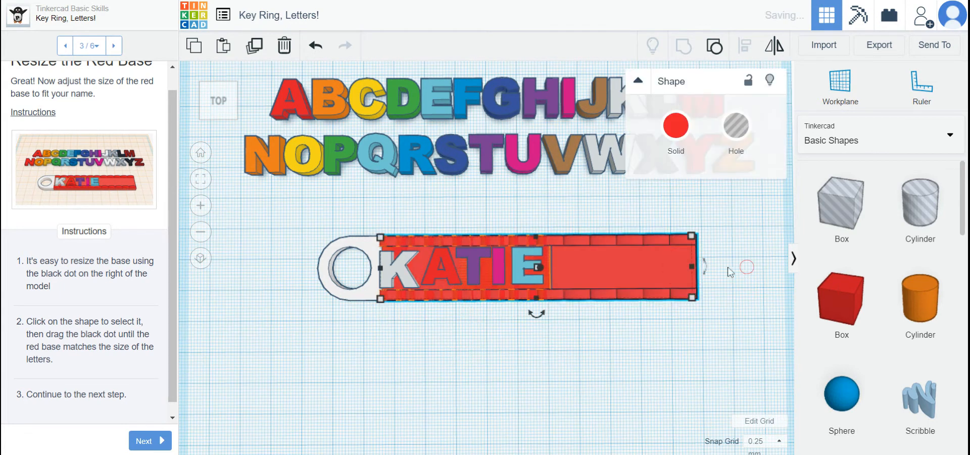
left_click_drag(692, 266, 548, 268)
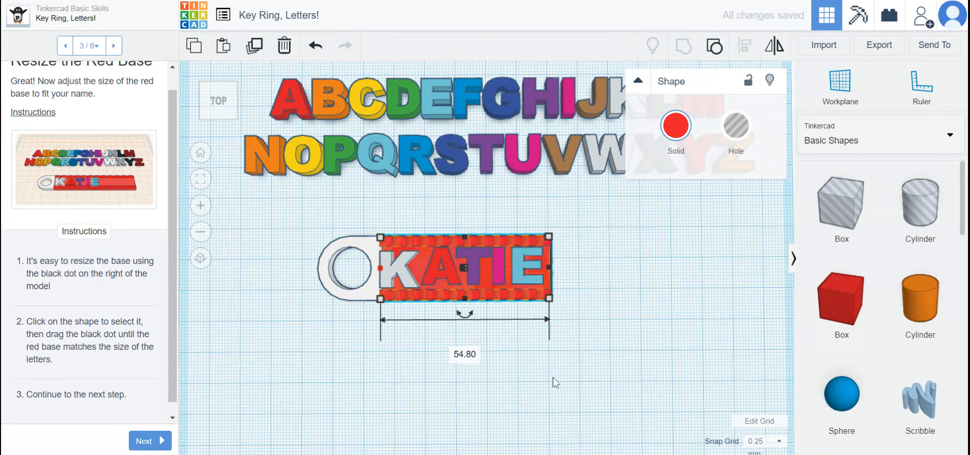
left_click(141, 447)
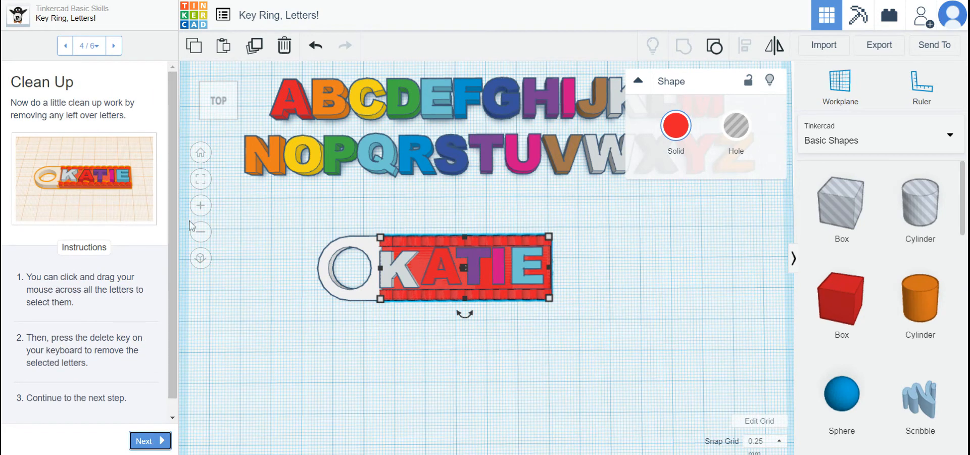
- Delete all leftover alphabet letters above the key ring and continue to Group the Remaining Shapes
scroll(550, 146, "down", 2)
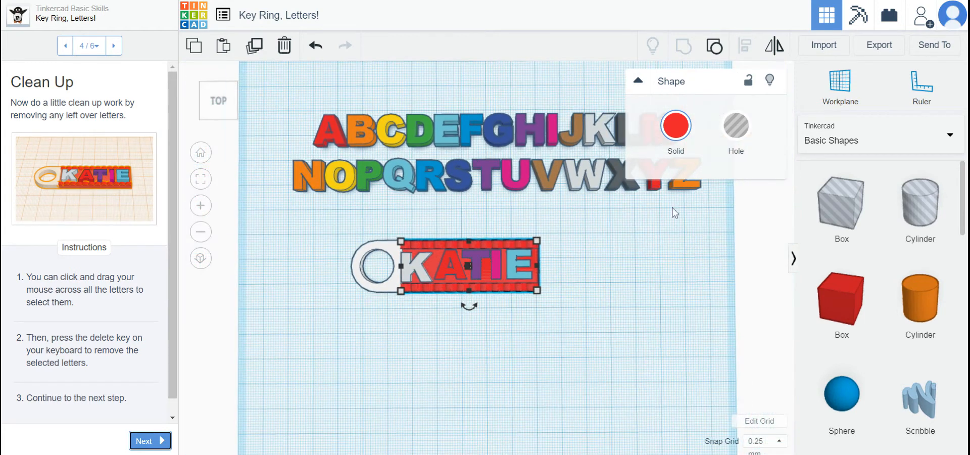
left_click(639, 81)
left_click_drag(282, 95, 709, 215)
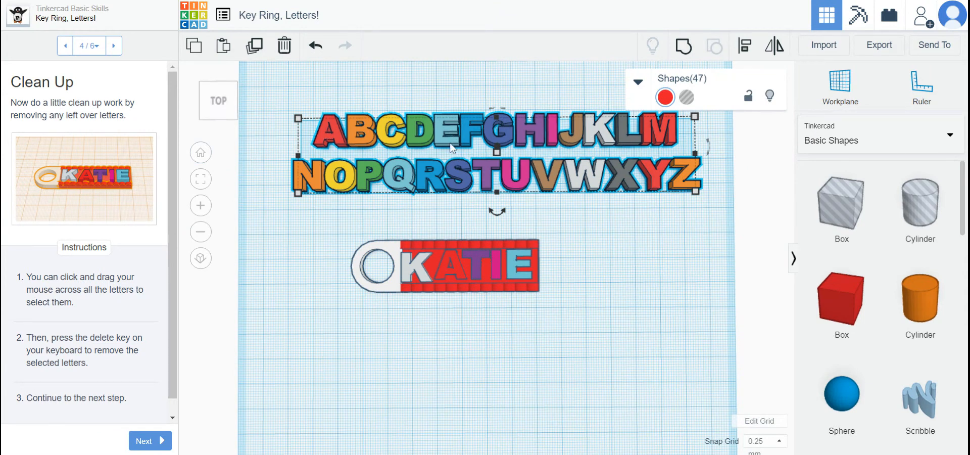
key("Delete")
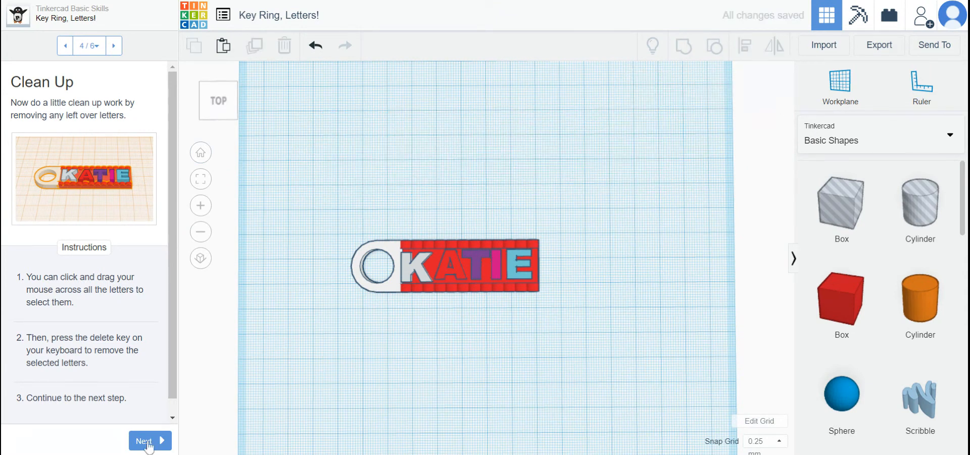
left_click(146, 442)
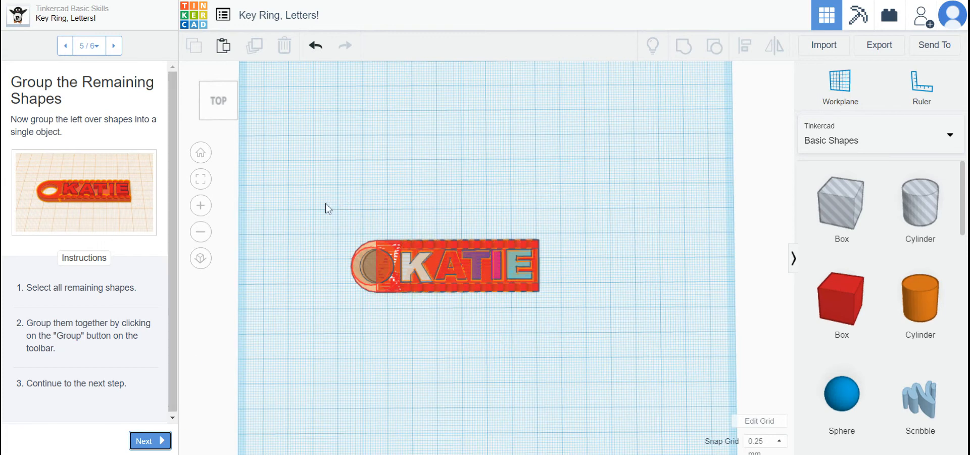
- Group all remaining key ring shapes into a single object and finish the Key Ring, Letters! lesson
left_click_drag(326, 204, 290, 248)
key("ctrl+a")
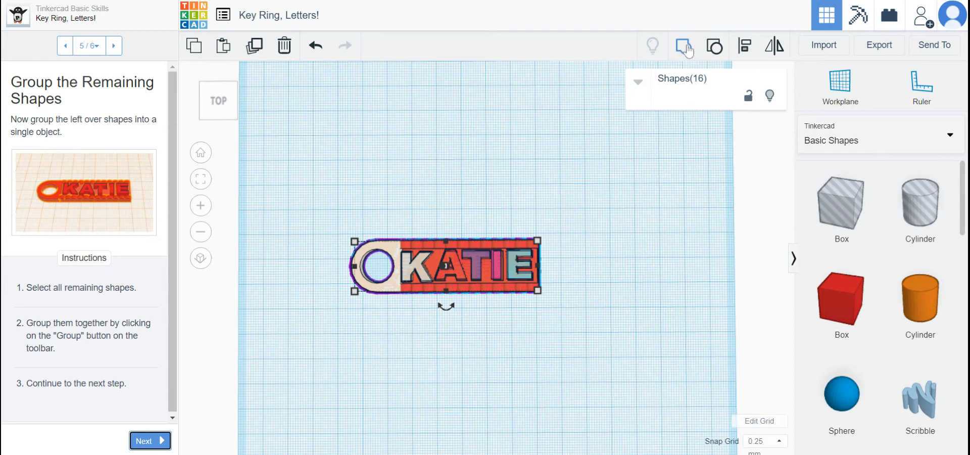
left_click(685, 49)
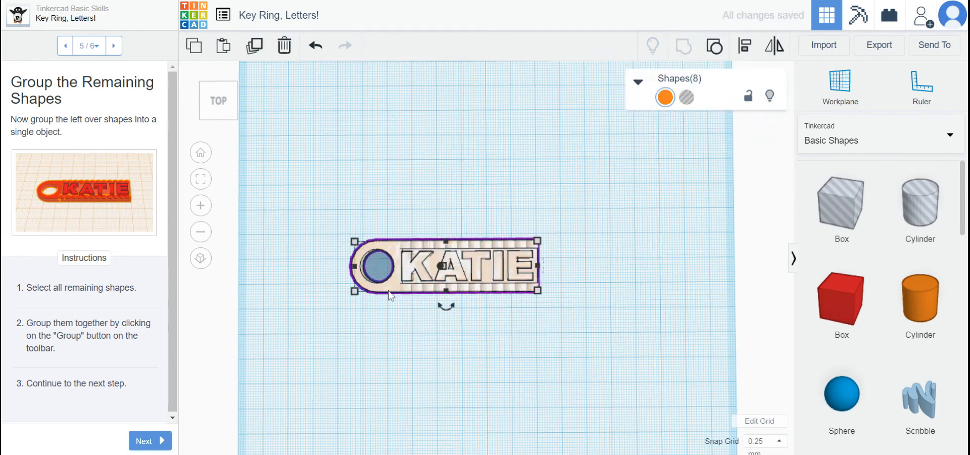
left_click(150, 440)
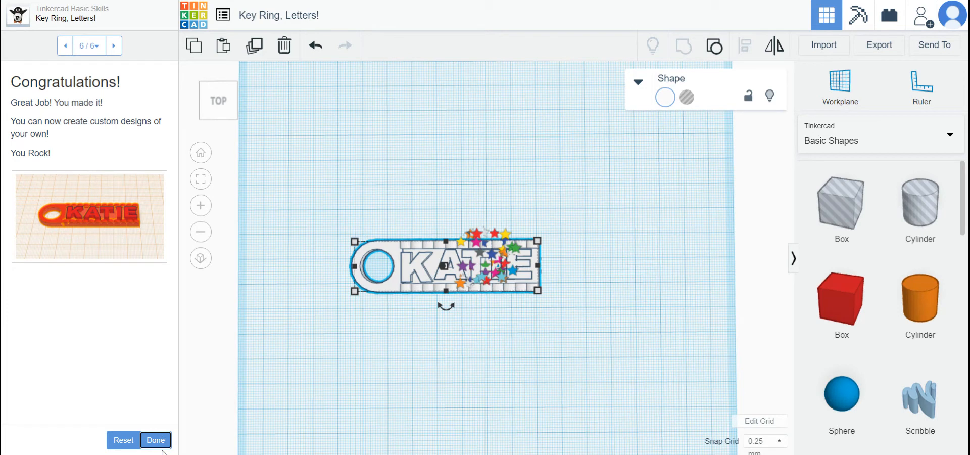
left_click(157, 440)
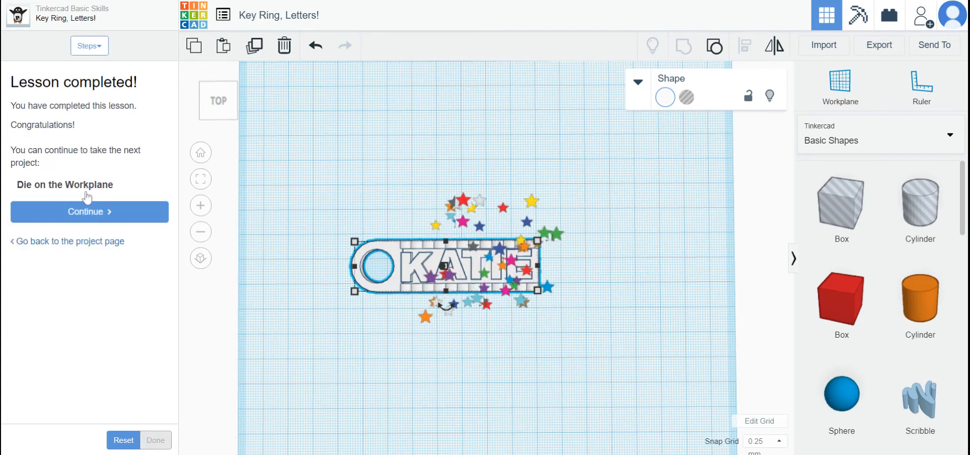
- Open the Die on the Workplane lesson with its progress reset and continue to The Die Is Almost Done
left_click(88, 214)
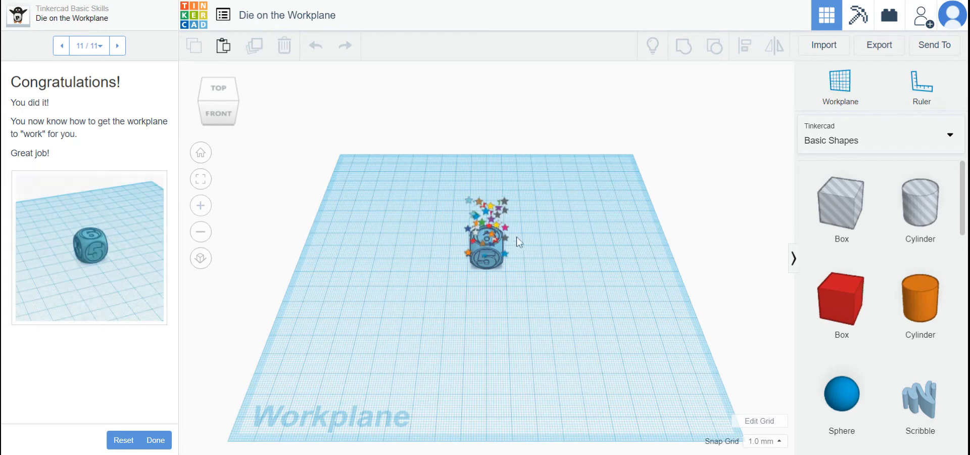
left_click(124, 439)
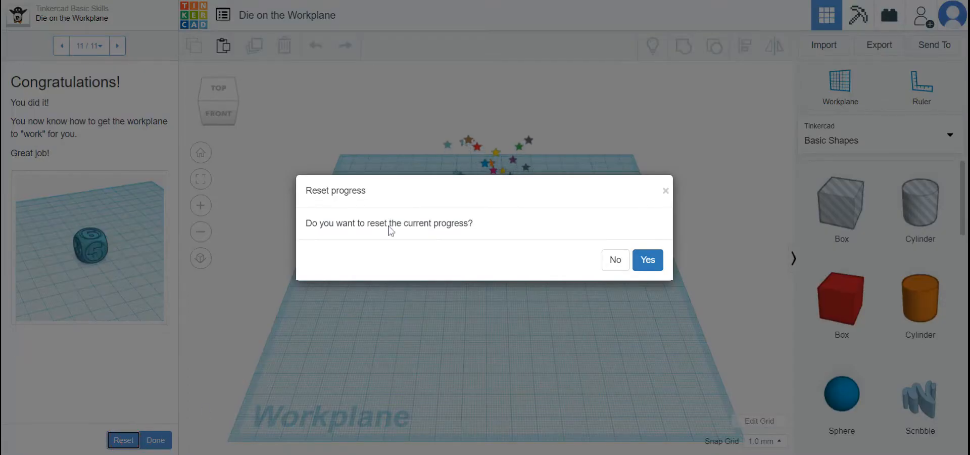
left_click(649, 267)
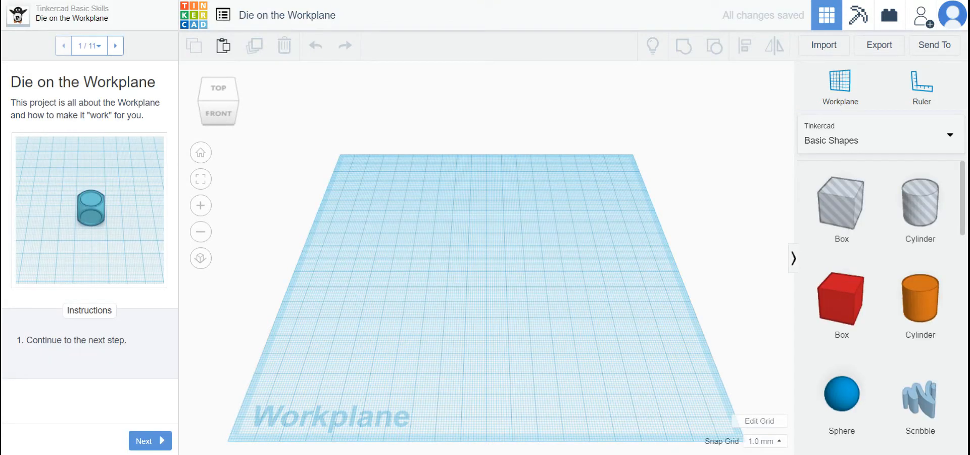
left_click(146, 441)
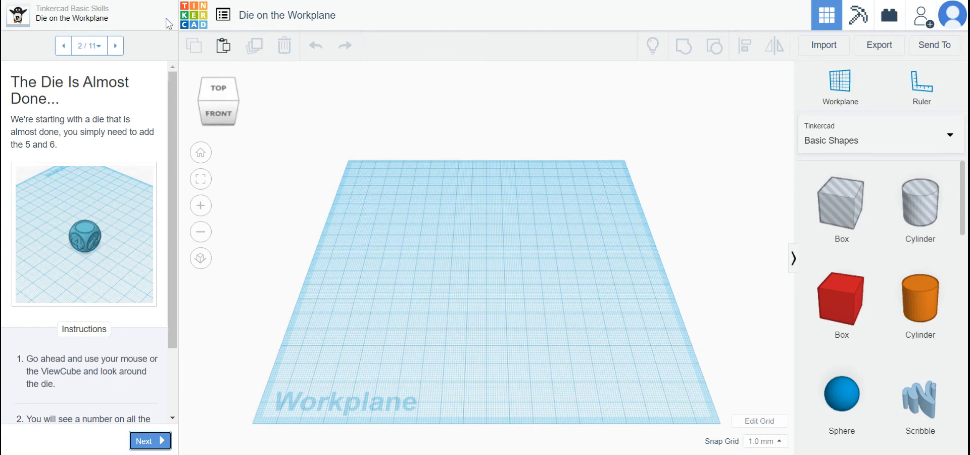
- Jump to the lesson's Congratulations! page and reset the Die on the Workplane progress
left_click(92, 47)
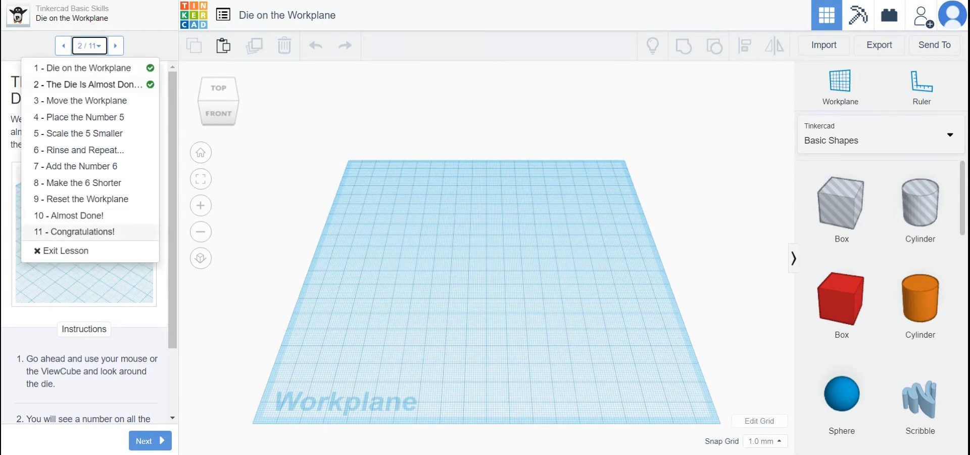
left_click(76, 232)
left_click(124, 441)
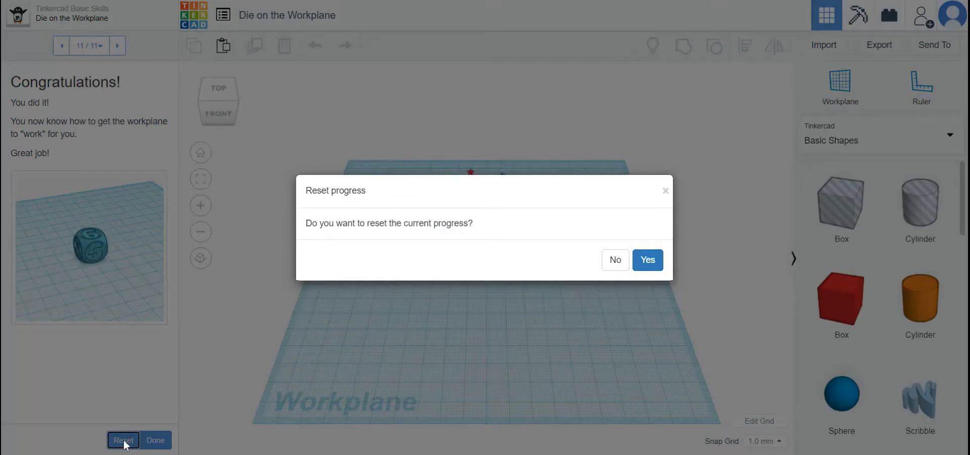
left_click(649, 260)
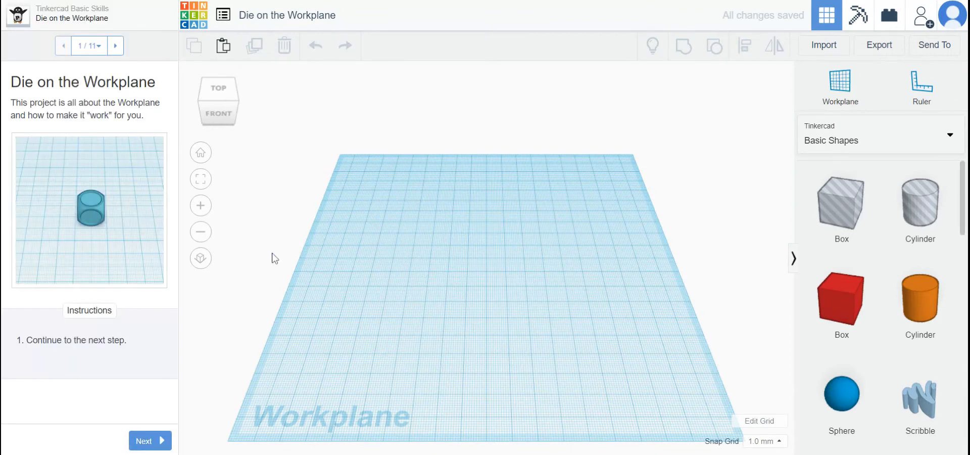
- Look over the lesson's preview image and the loaded die, and continue through The Die Is Almost Done to Move the Workplane
left_click(92, 186)
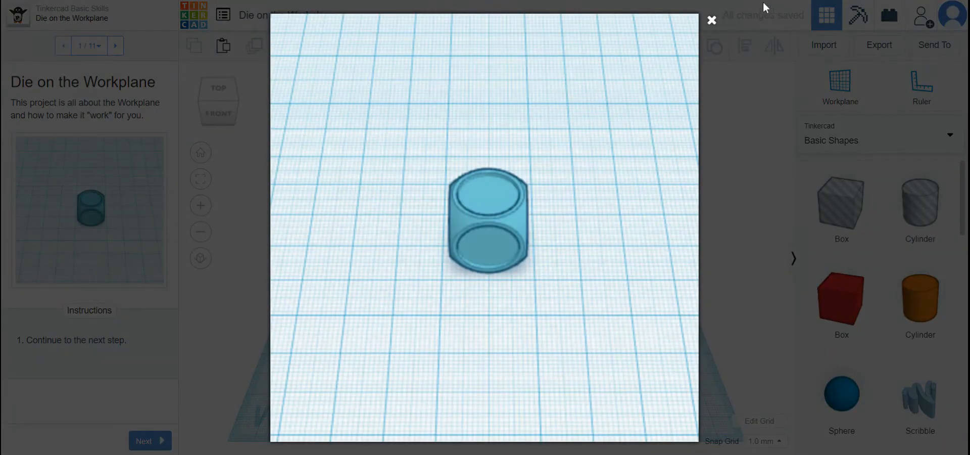
left_click(711, 21)
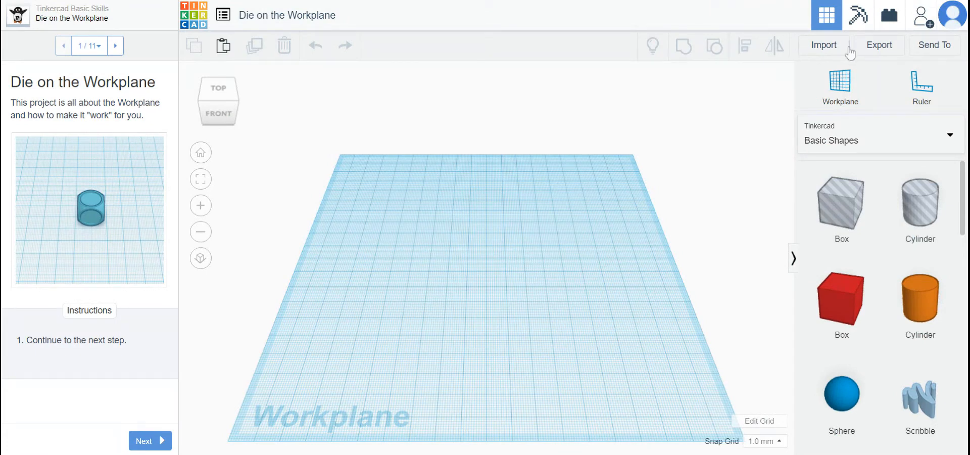
left_click(652, 180)
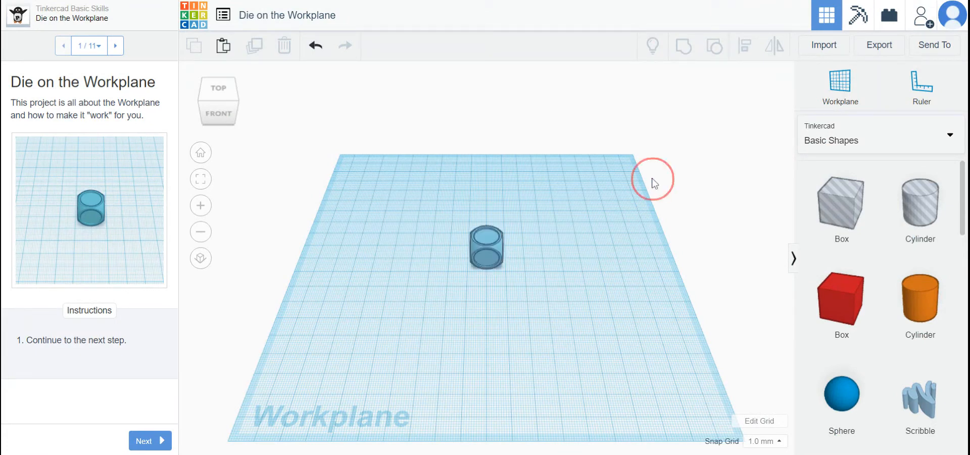
mouse_move(502, 274)
right_mouse_down()
mouse_move(420, 244)
mouse_move(475, 252)
mouse_move(596, 234)
mouse_move(568, 286)
mouse_move(506, 285)
mouse_move(483, 210)
mouse_move(475, 126)
mouse_move(501, 265)
right_mouse_up()
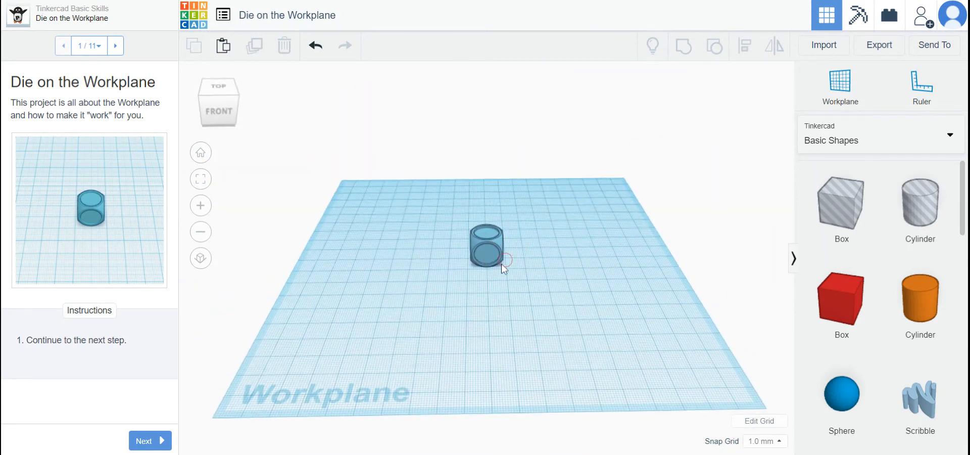
left_click(150, 440)
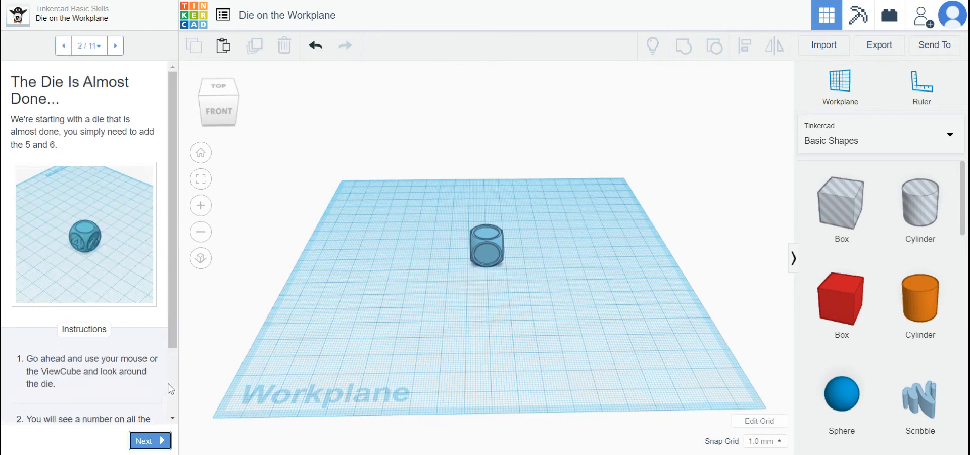
left_click_drag(173, 317, 167, 437)
left_click(166, 439)
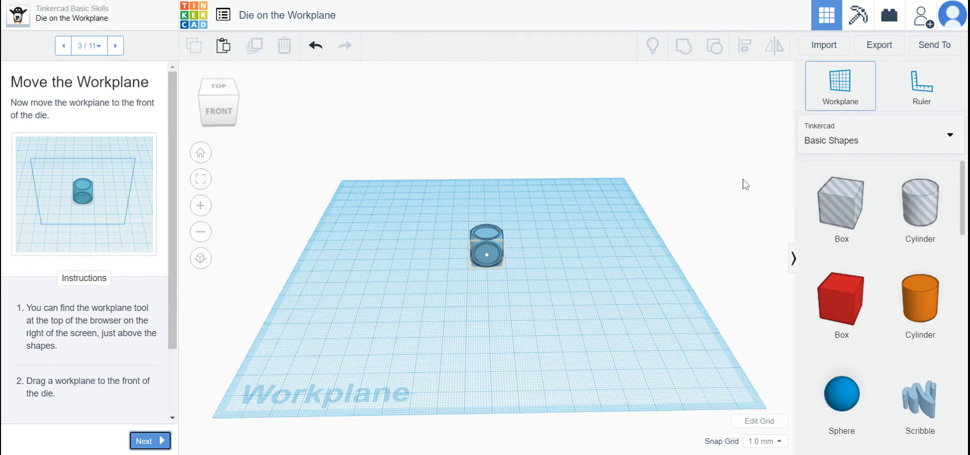
- With the snap grid at 0.25 mm, place the workplane on the front of the die and continue to Place the Number 5
scroll(484, 262, "up", 5)
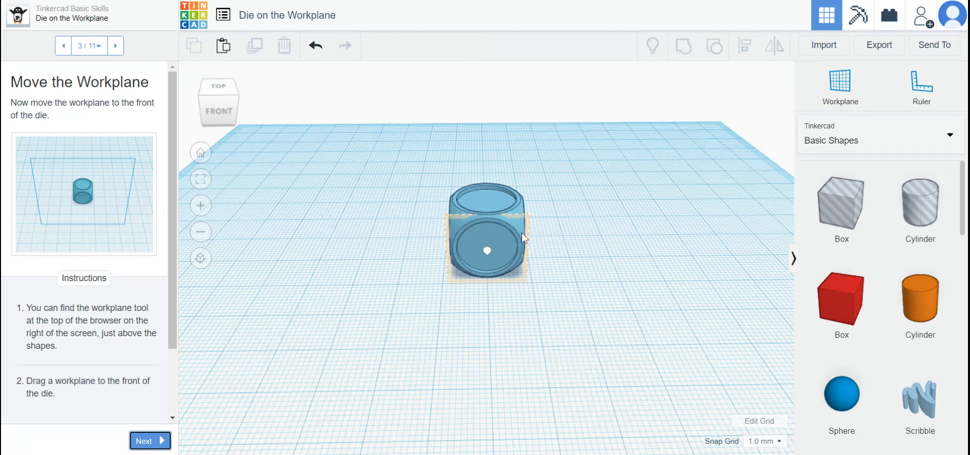
left_click(778, 442)
left_click(760, 347)
left_click_drag(809, 108, 488, 251)
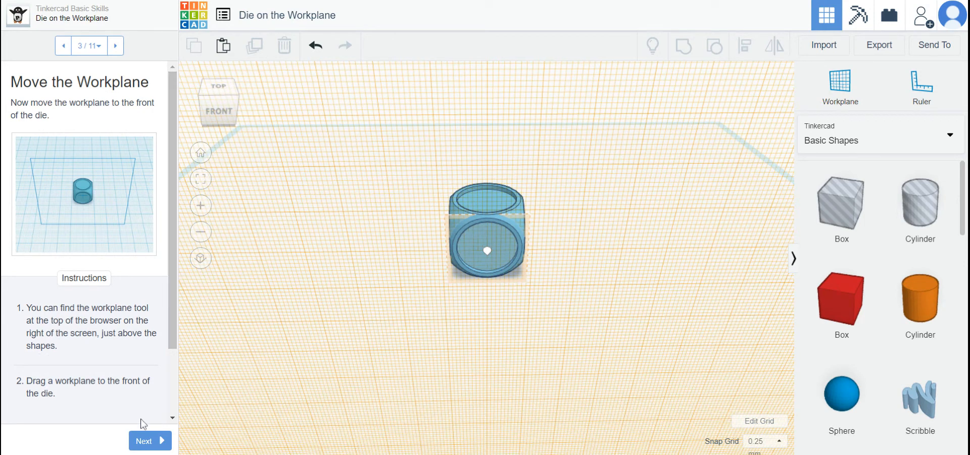
left_click(145, 442)
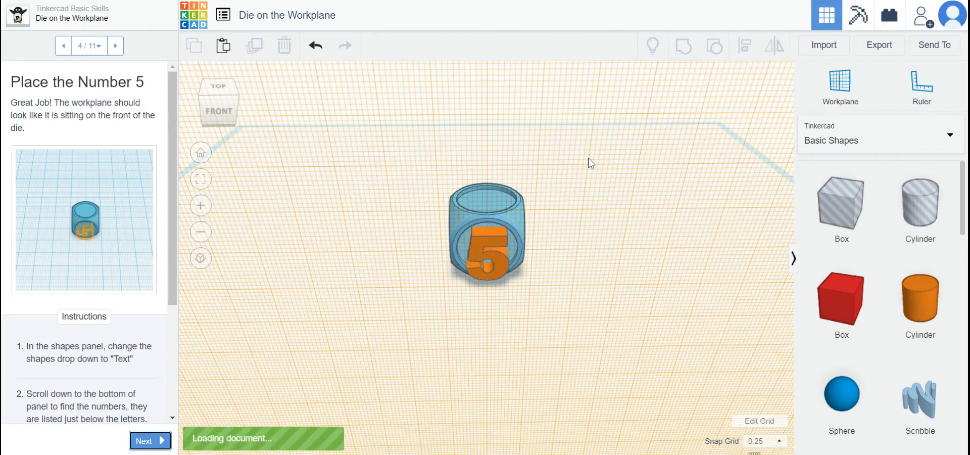
- Place a number 5 from the Text and numbers shapes on the die's front outline and continue to Scale the 5 Smaller
left_click(942, 136)
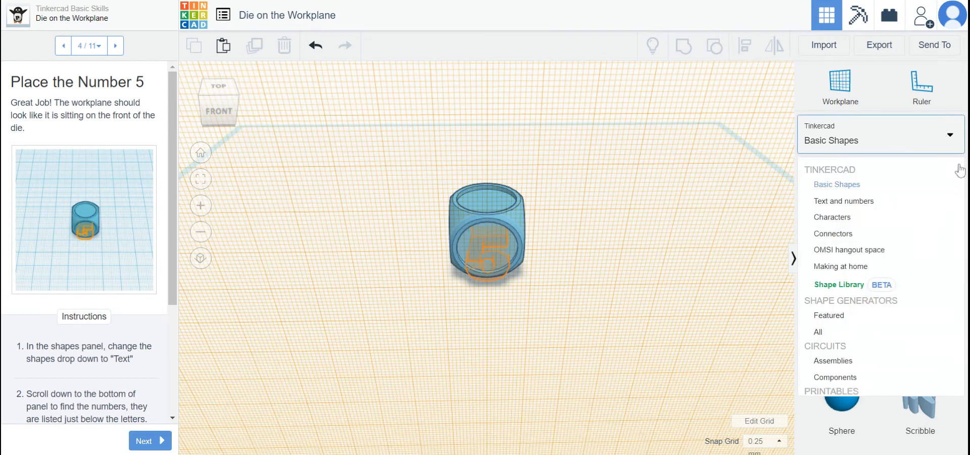
left_click(834, 207)
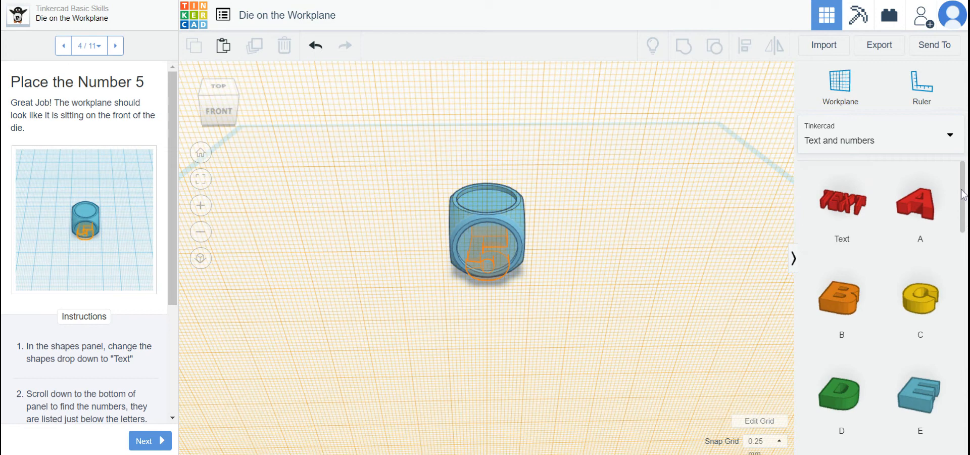
left_click_drag(965, 195, 938, 362)
scroll(938, 364, "down", 5)
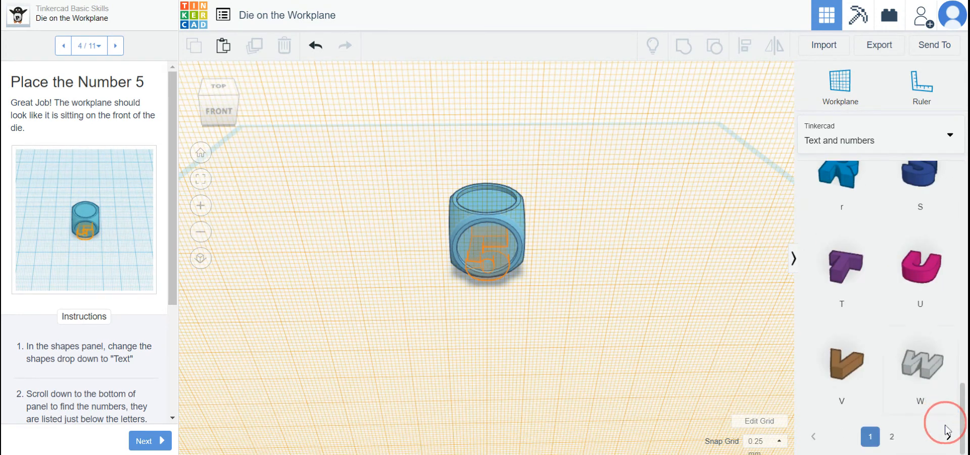
left_click(893, 438)
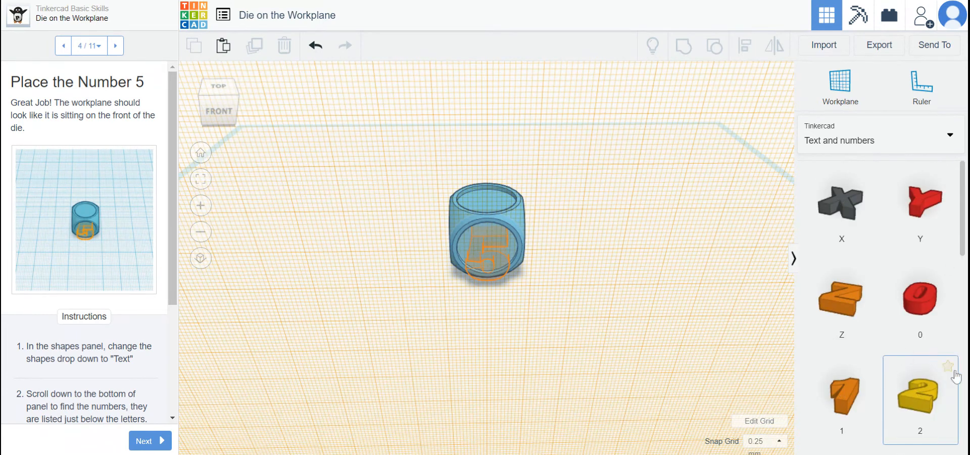
scroll(959, 249, "down", 5)
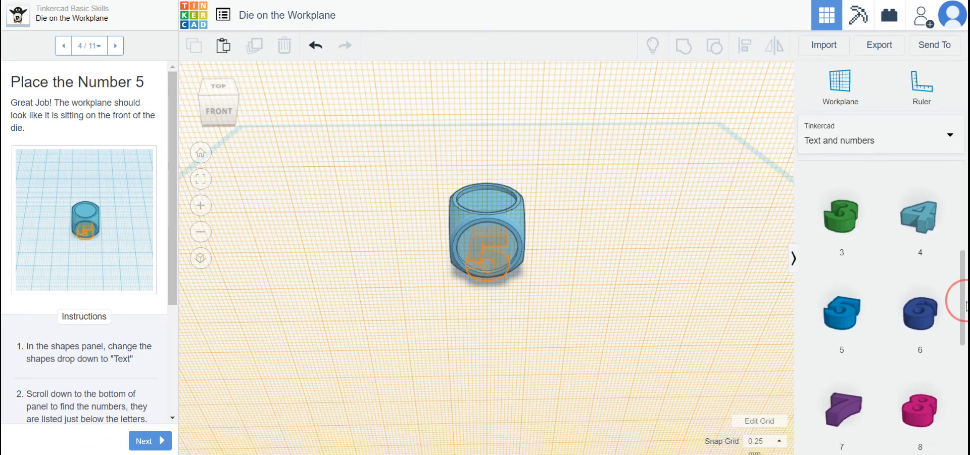
left_click(848, 318)
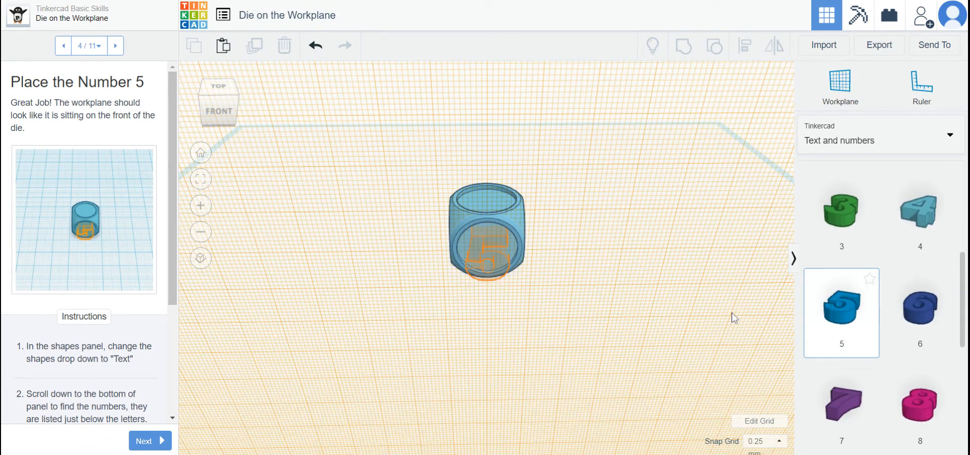
left_click(849, 305)
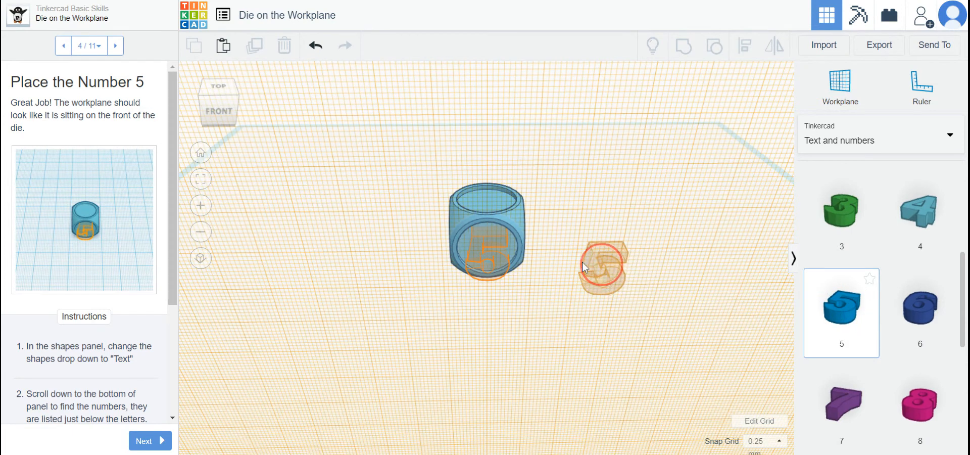
left_click(509, 255)
left_click_drag(498, 252, 488, 250)
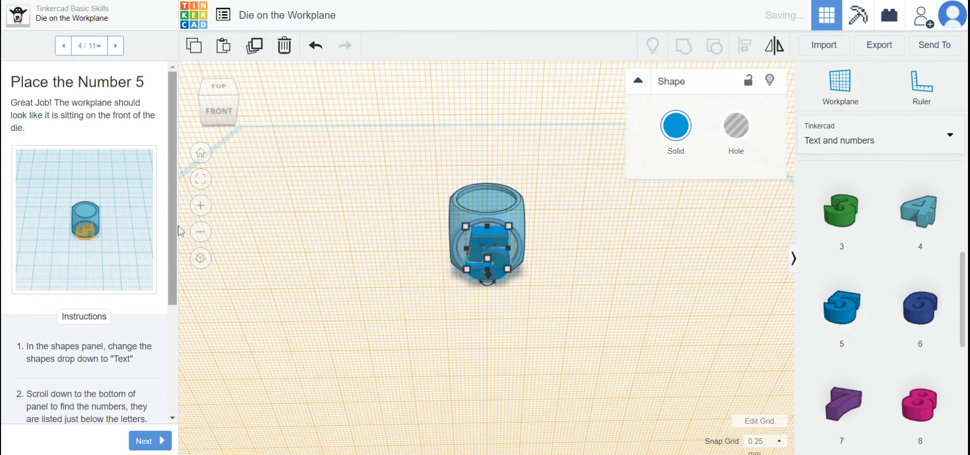
left_click_drag(175, 225, 165, 347)
left_click(150, 440)
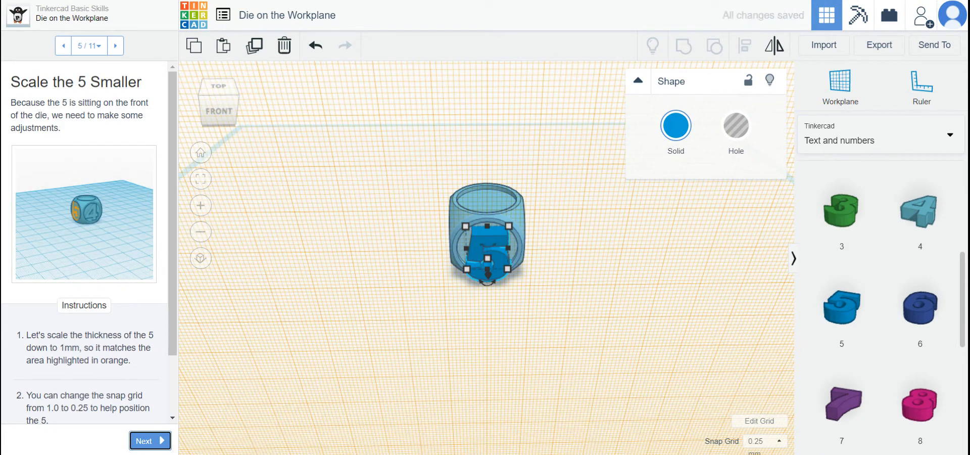
- Scale the thickness of the 5 down to 1 mm and continue to Rinse and Repeat
left_click(551, 271)
right_click_drag(543, 273, 412, 249)
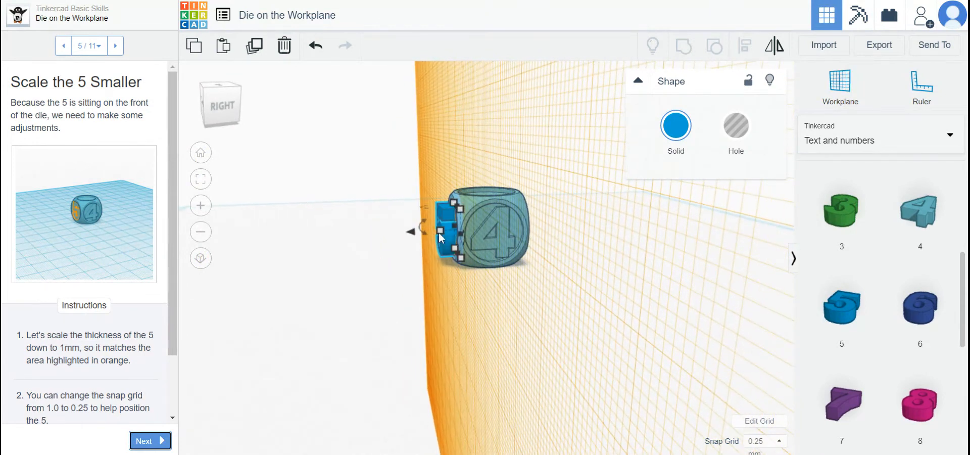
left_click_drag(441, 231, 454, 229)
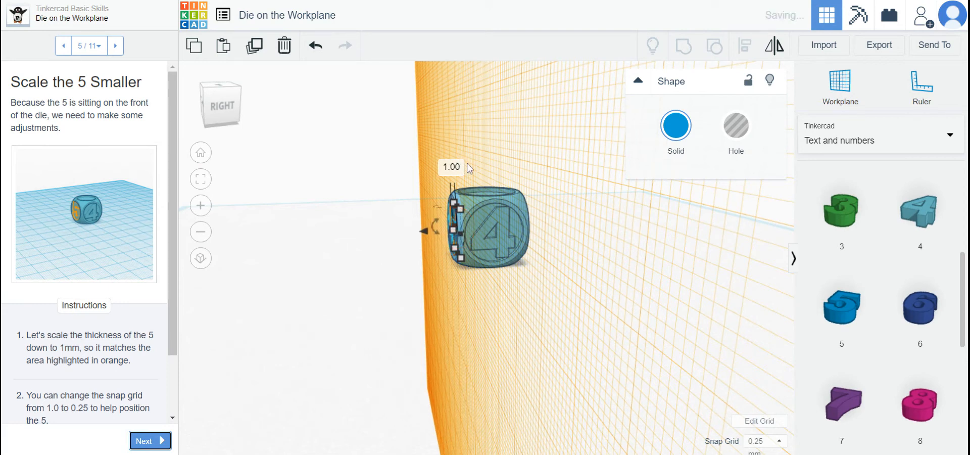
right_click_drag(451, 280, 487, 294)
left_click_drag(176, 267, 189, 378)
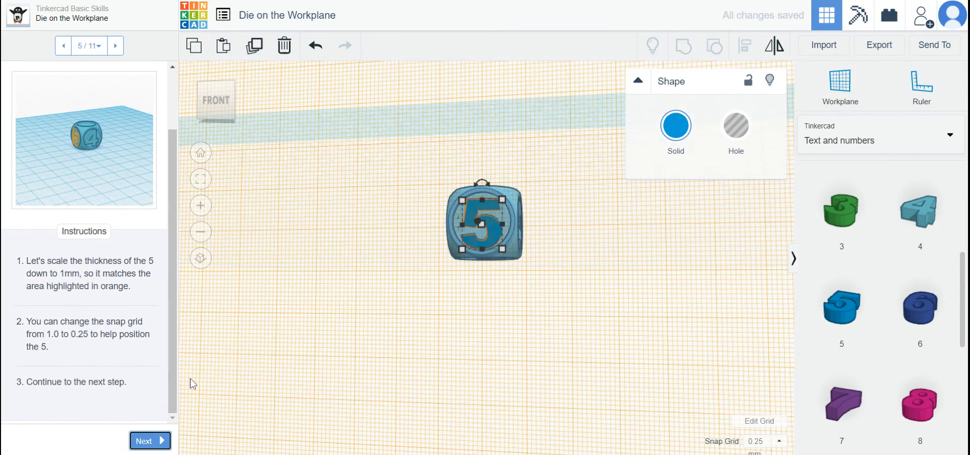
left_click(158, 443)
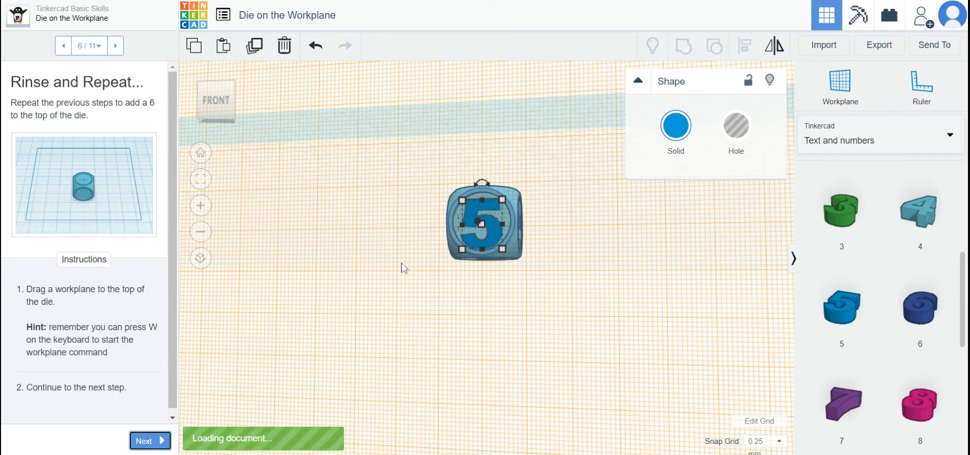
- Place the workplane on the top of the die and continue to Add the Number 6
right_click_drag(376, 257, 393, 296)
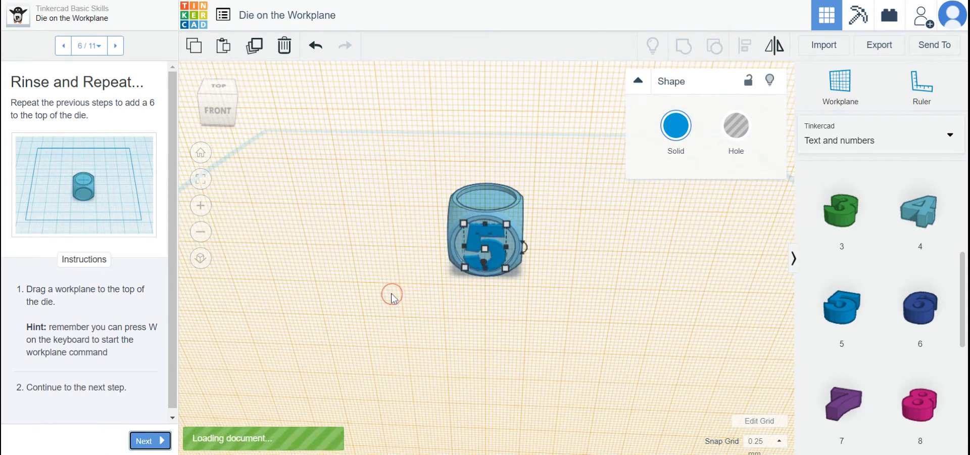
left_click_drag(847, 77, 488, 199)
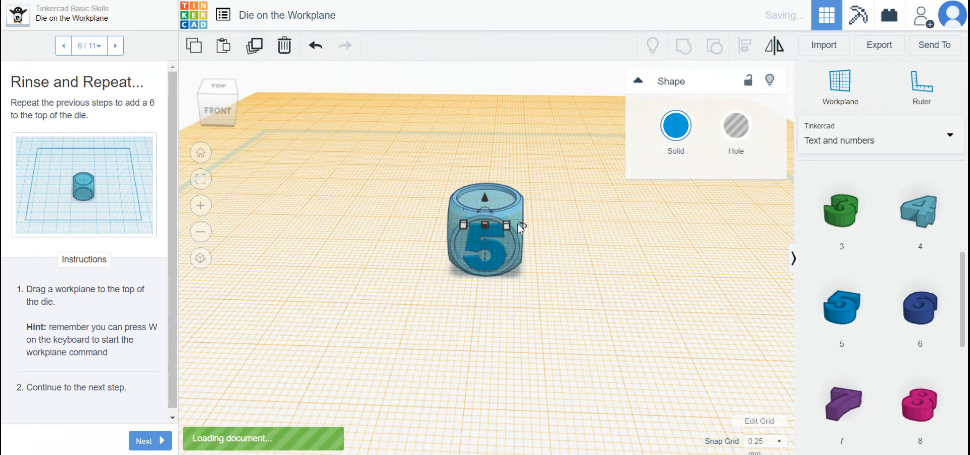
left_click(152, 442)
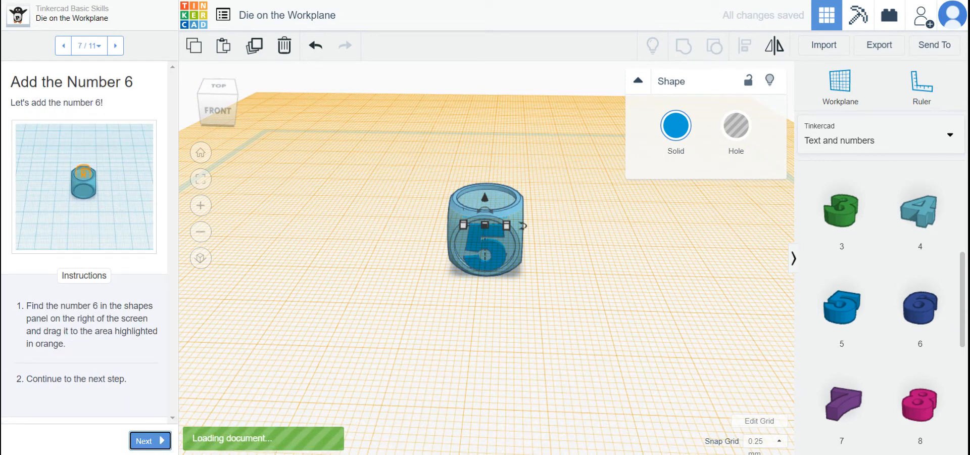
- Place a number 6 on the orange outline on top of the die and scale its height to 1 mm
left_click_drag(920, 308, 490, 201)
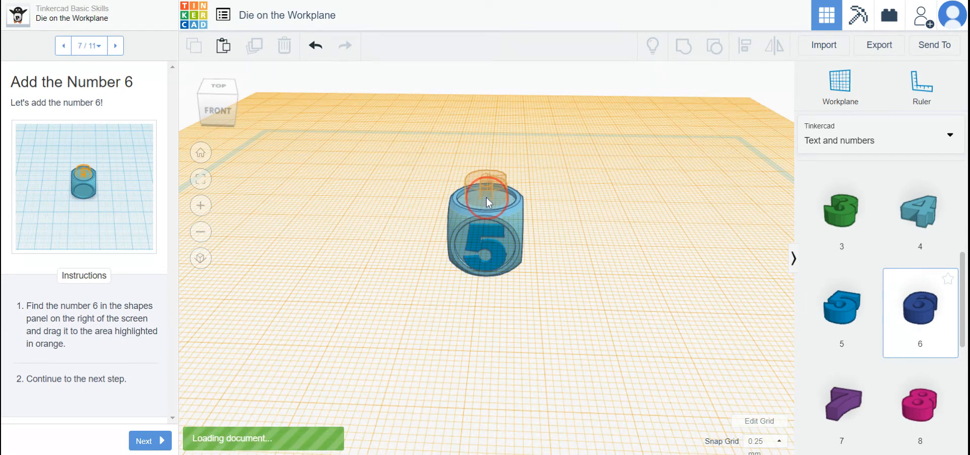
left_click_drag(486, 197, 487, 197)
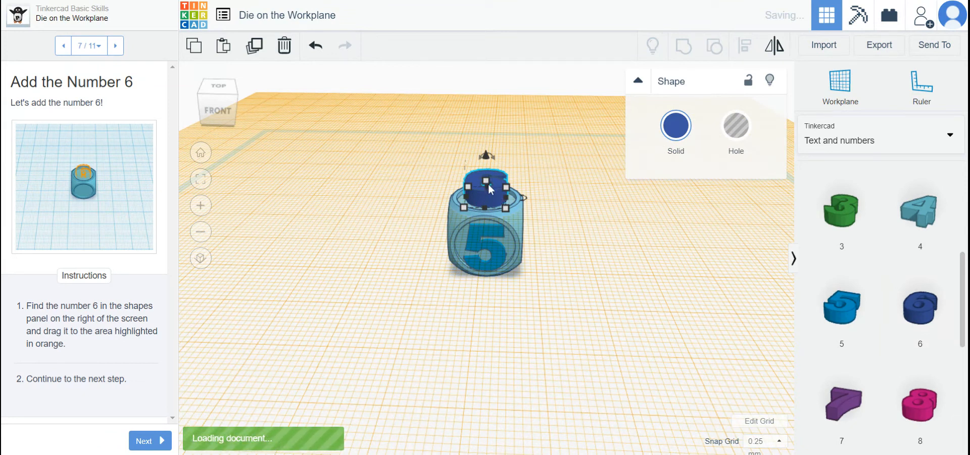
left_click_drag(487, 185, 486, 198)
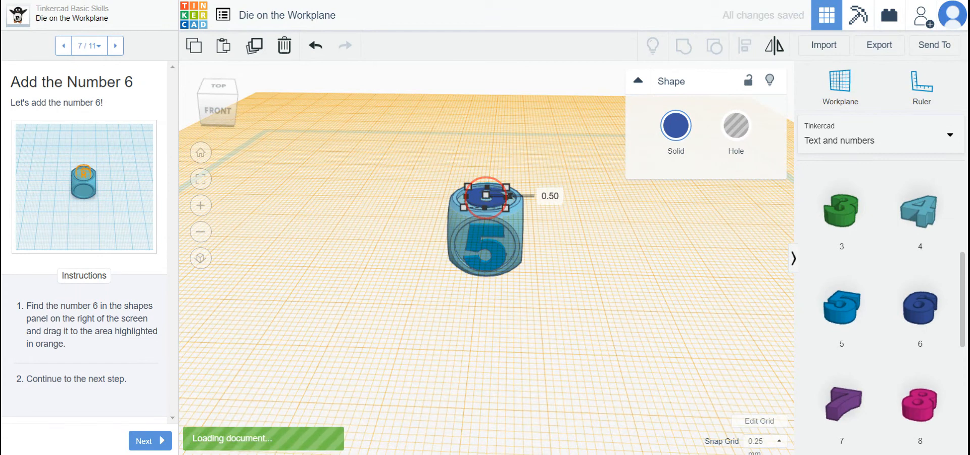
left_click_drag(486, 195, 486, 193)
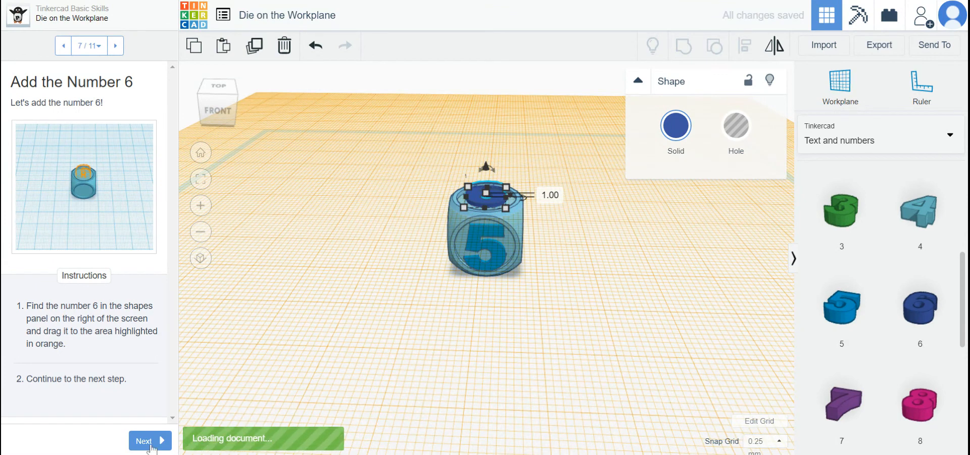
- Continue past Make the 6 Shorter to Reset the Workplane and review its instructions
left_click(151, 442)
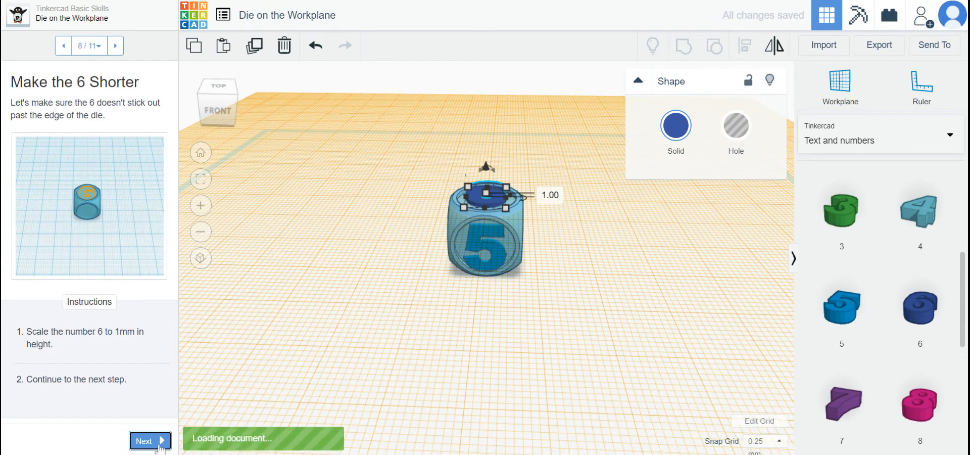
left_click(157, 441)
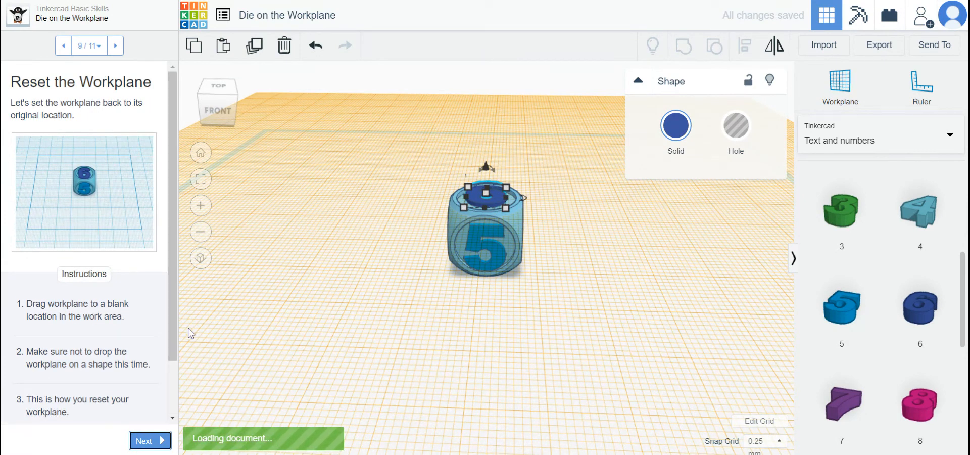
left_click_drag(175, 319, 178, 331)
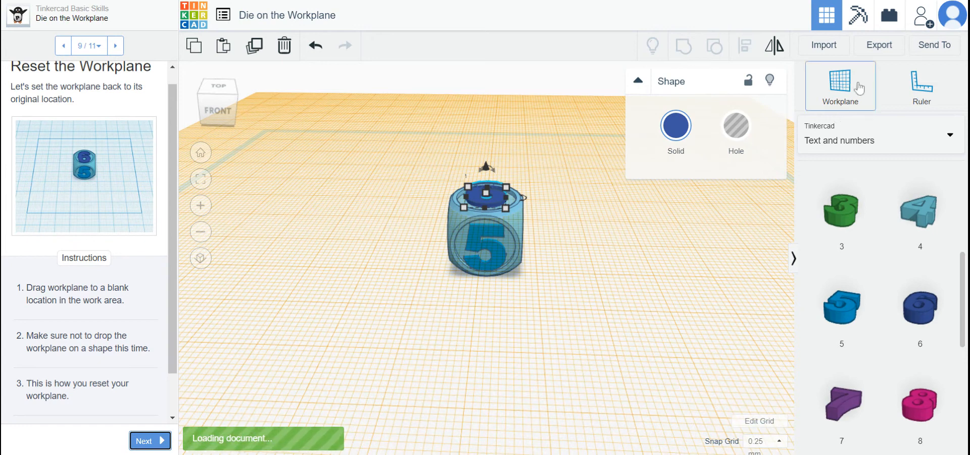
- Reset the workplane to its original location and group the die with the numbers 5 and 6 into a single shape
left_click_drag(859, 86, 358, 166)
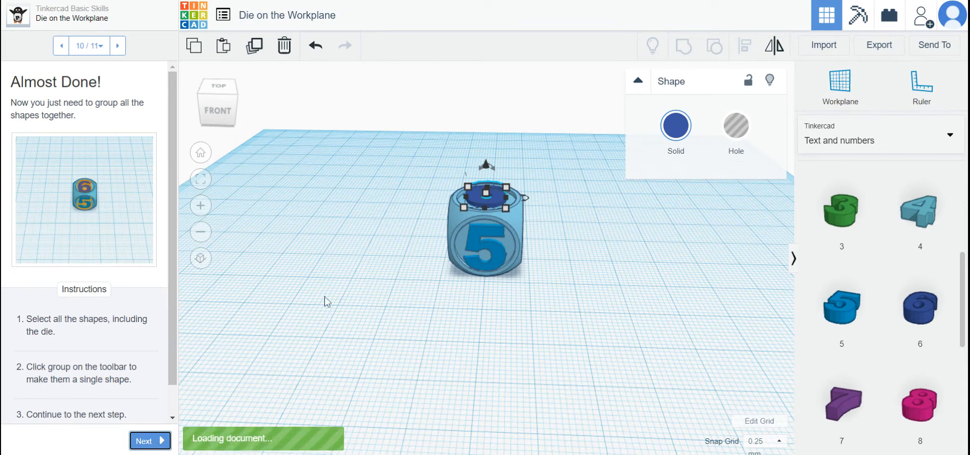
left_click(410, 277)
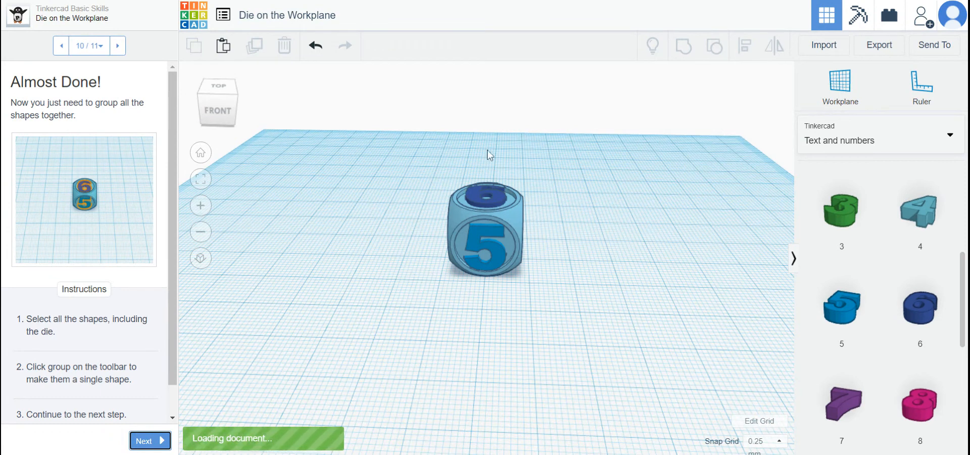
key("ctrl+a")
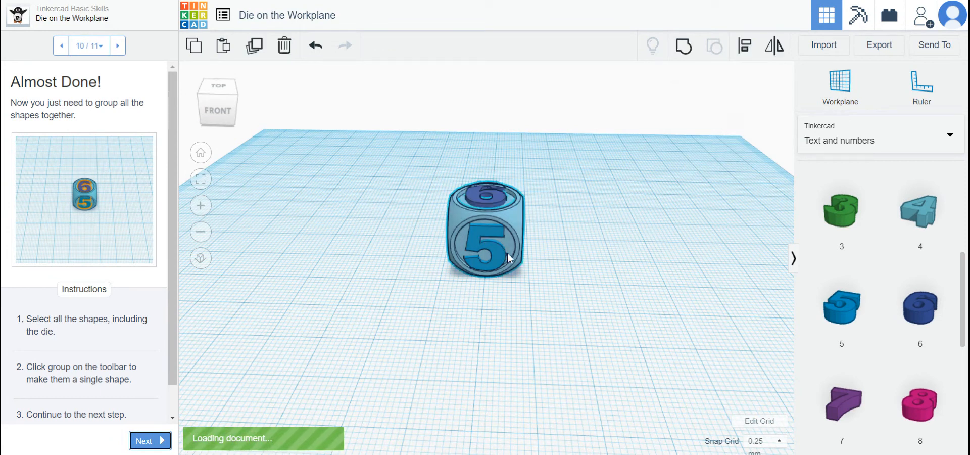
left_click(646, 273)
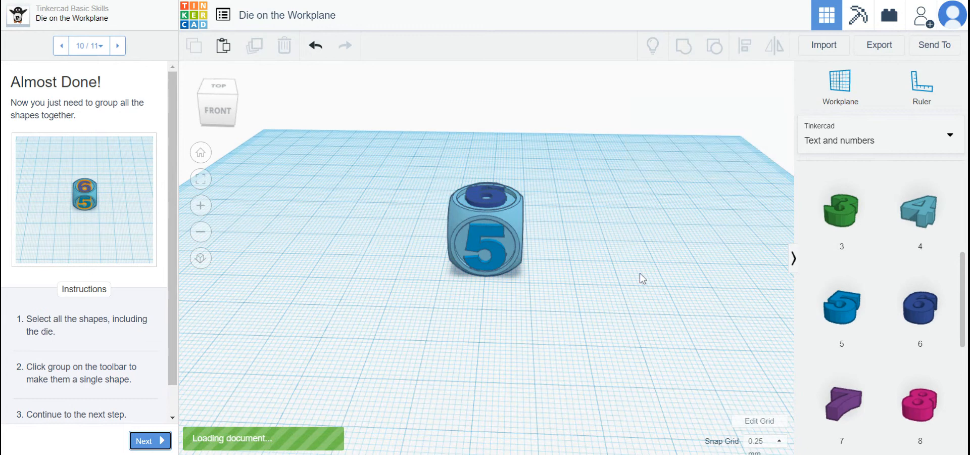
key("ctrl+a")
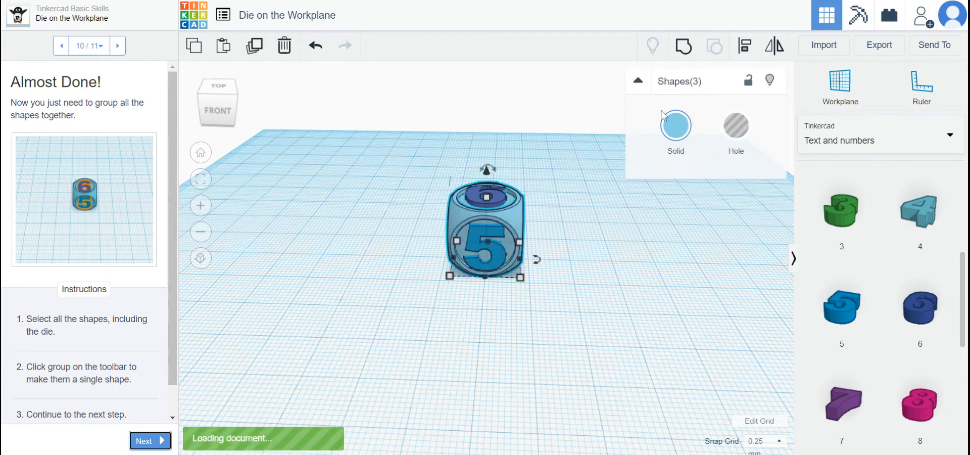
left_click(682, 50)
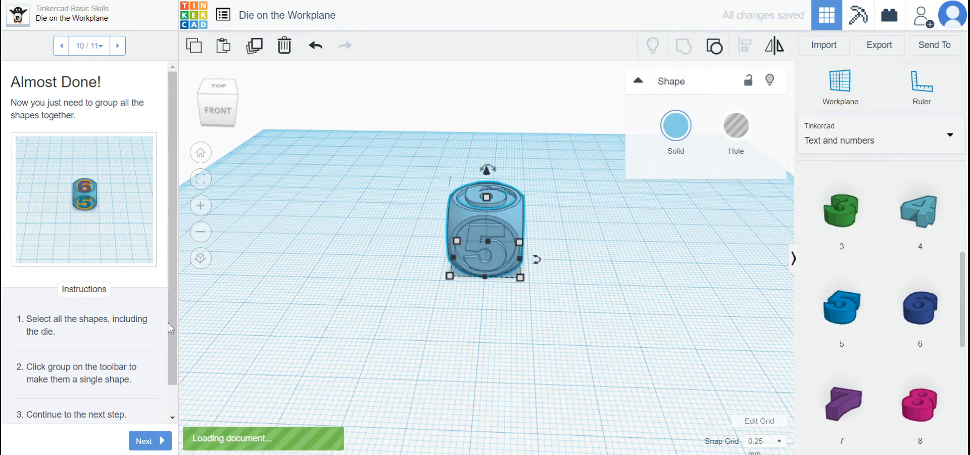
- Finish the Die on the Workplane lesson and return to the project page
left_click(147, 440)
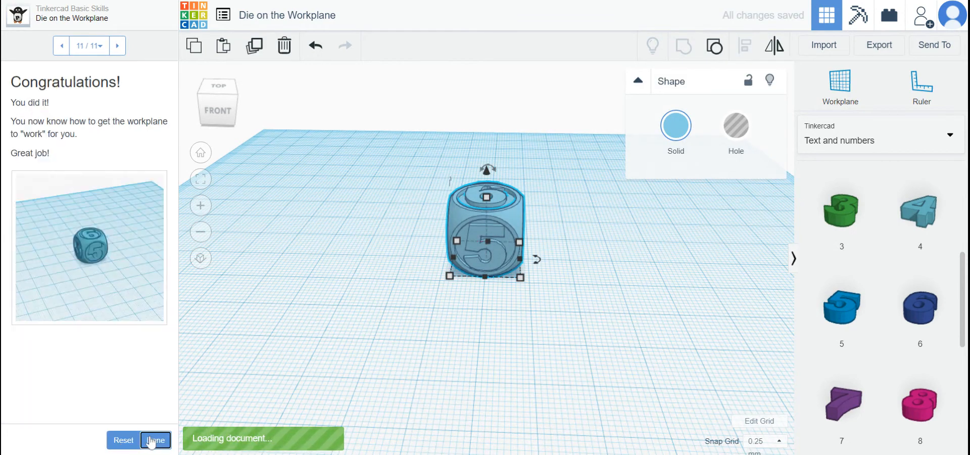
right_click_drag(511, 261, 513, 242)
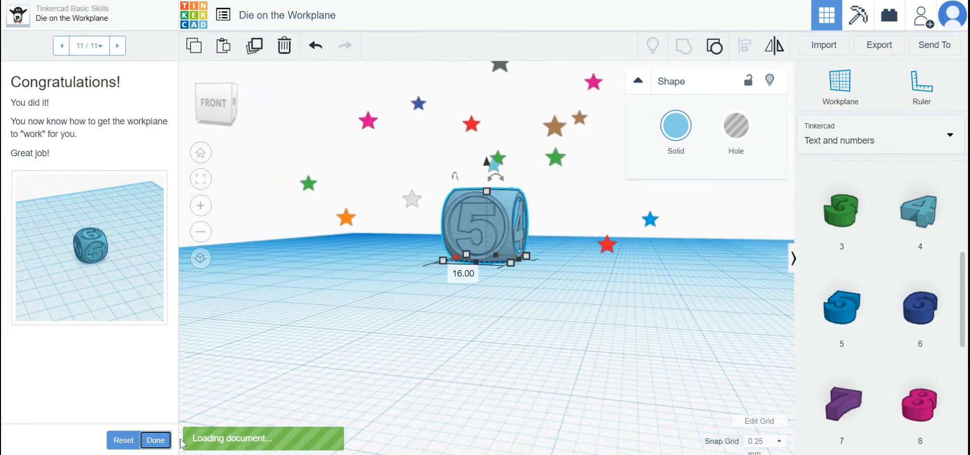
left_click(155, 440)
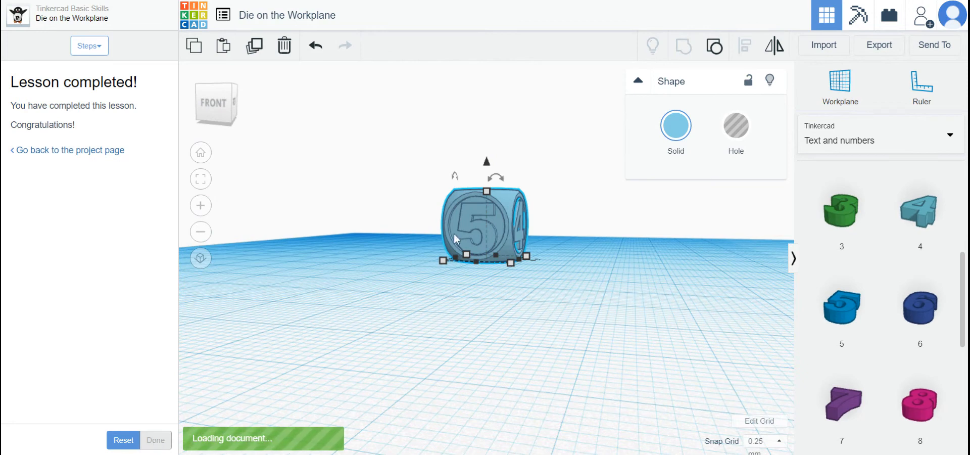
left_click(43, 152)
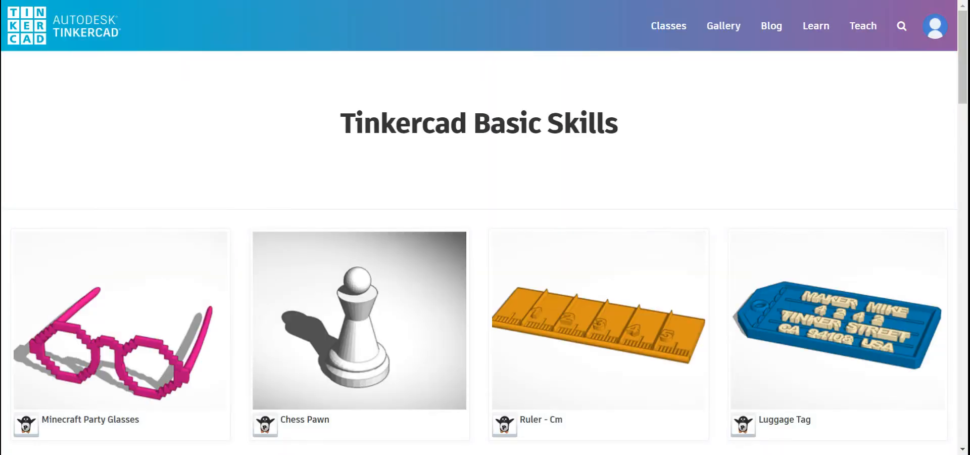
- Reset the progress of the Minecraft Party Glasses project and open its lesson
scroll(630, 280, "down", 6)
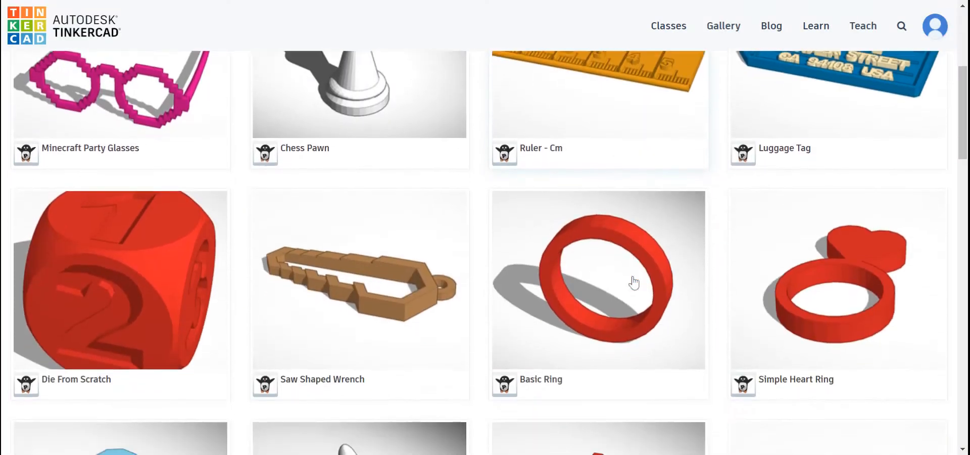
scroll(634, 283, "up", 4)
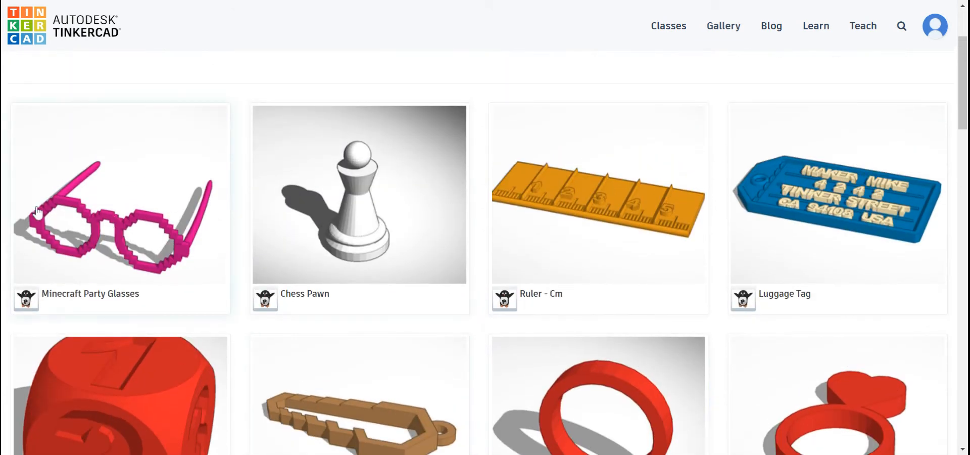
left_click(103, 226)
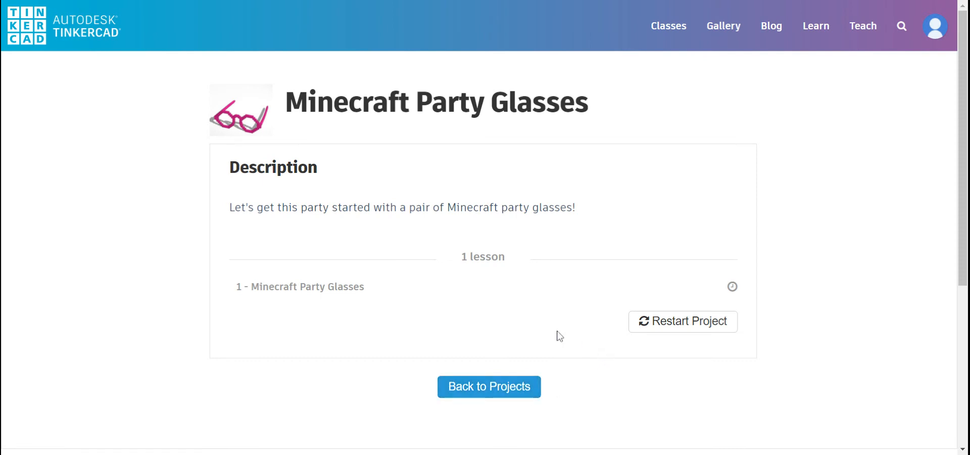
left_click(663, 328)
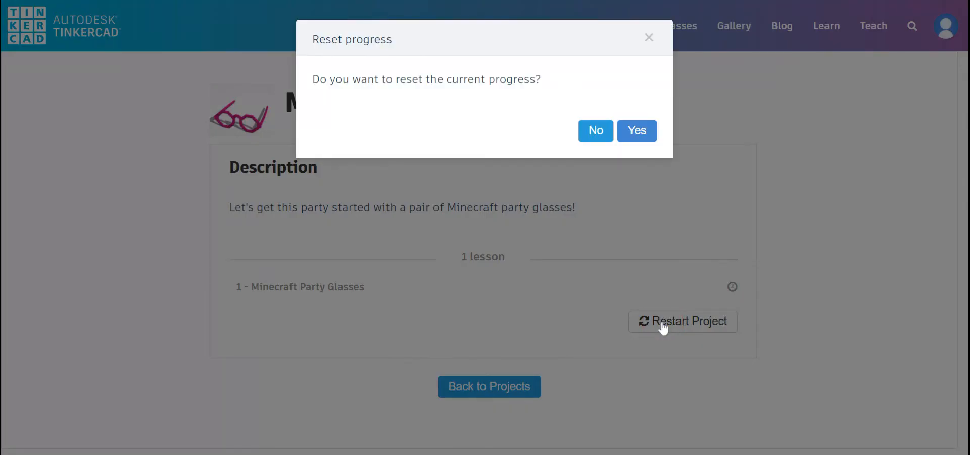
left_click(629, 134)
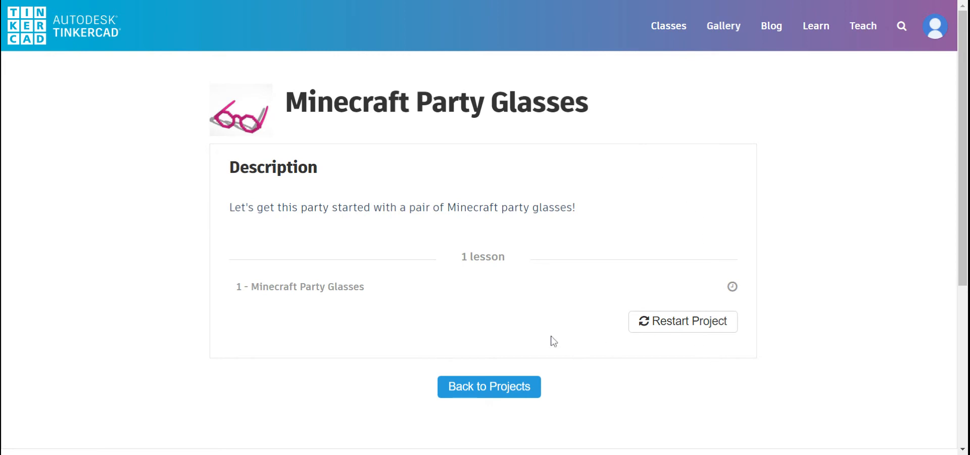
left_click(300, 290)
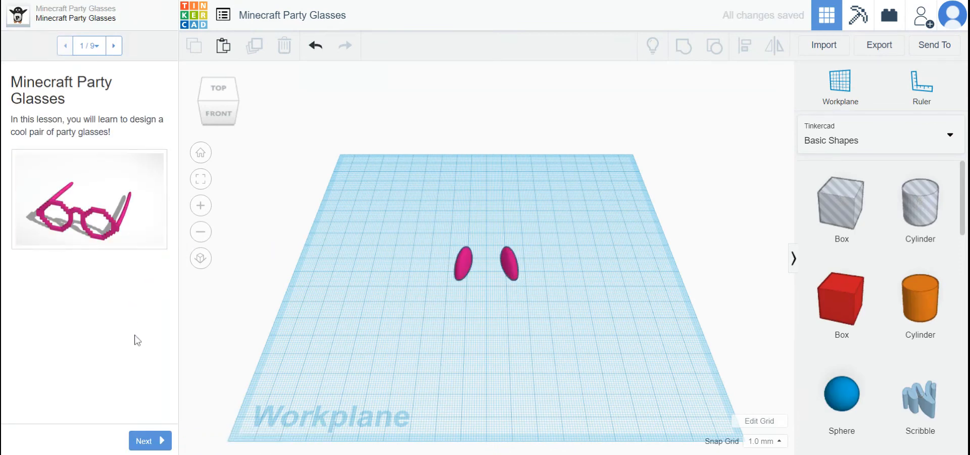
- Place a hole Box on the orange outline in Your Starting Block and set the snap grid to 0.25 mm
left_click(145, 441)
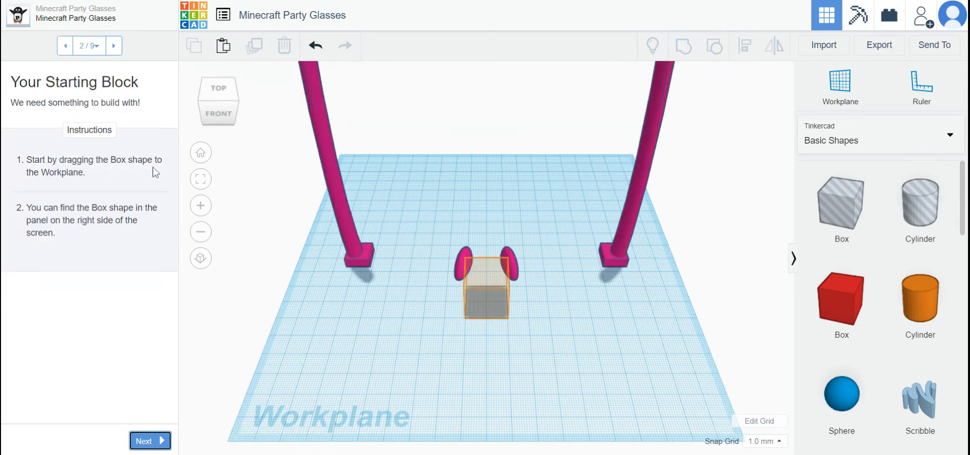
left_click_drag(841, 202, 487, 302)
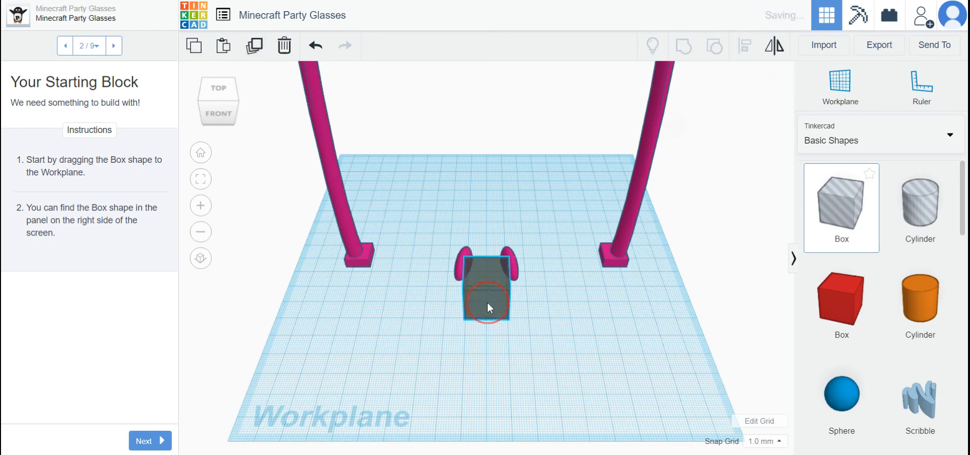
left_click(765, 441)
left_click(763, 348)
left_click(637, 84)
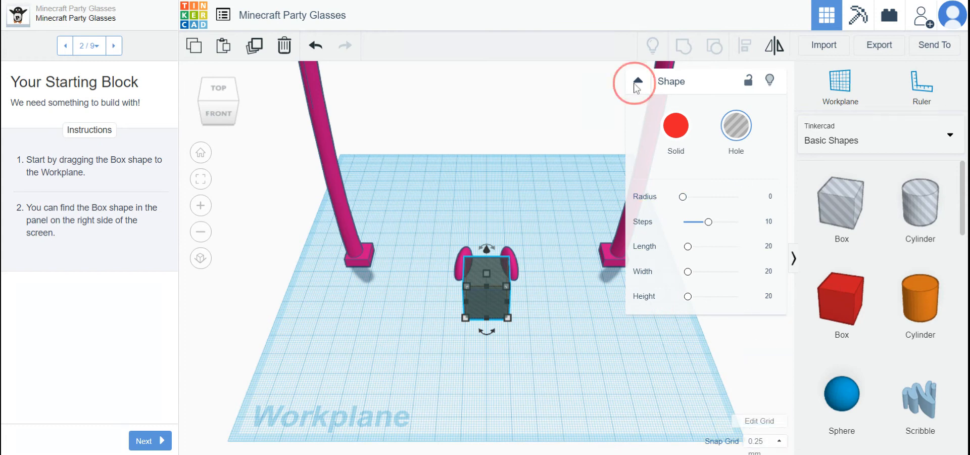
- Continue to Scale It a Bit Smaller and set the box's height to 5 mm
left_click(148, 441)
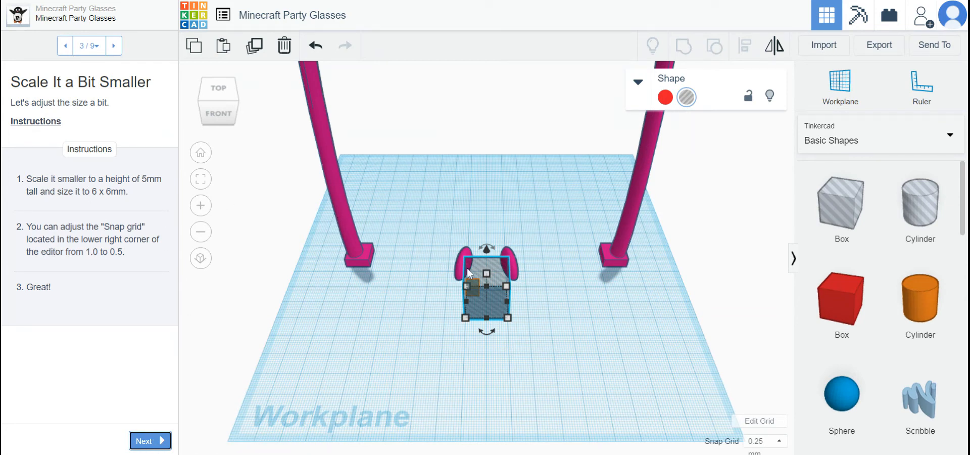
left_click_drag(487, 274, 487, 291)
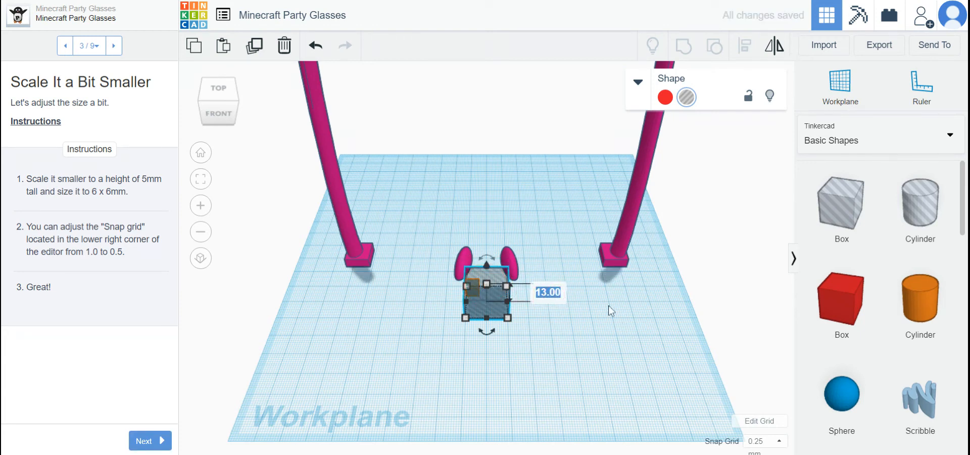
type("5")
key("Return")
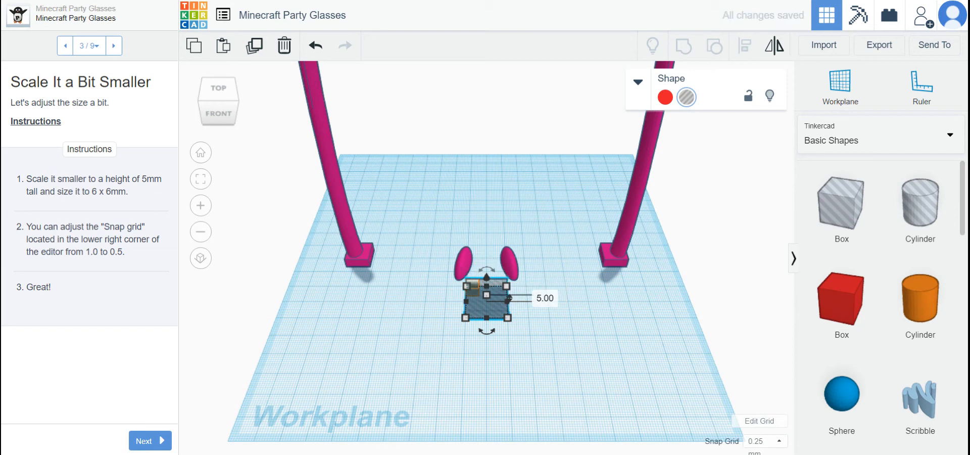
- Resize the box's base to 6 x 6 mm, fitting it to the orange outline
scroll(494, 303, "up", 3)
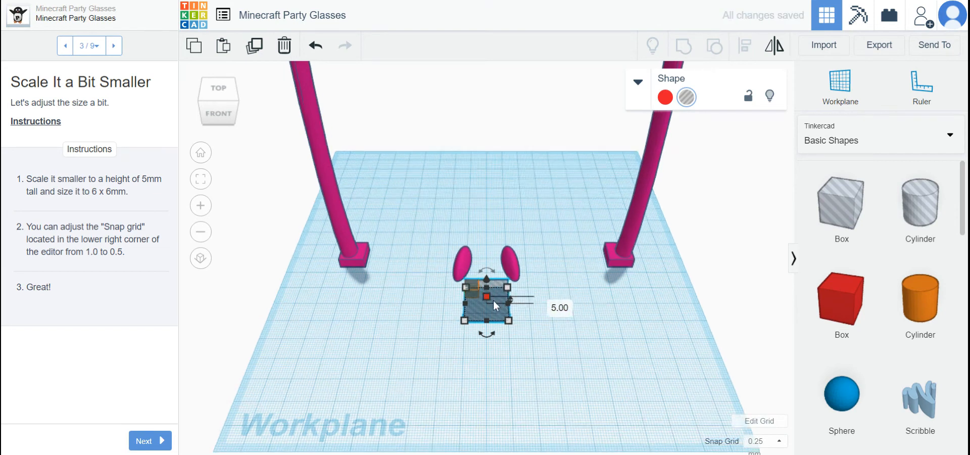
left_click_drag(489, 359, 493, 354)
left_click(599, 326)
type("6")
key("Return")
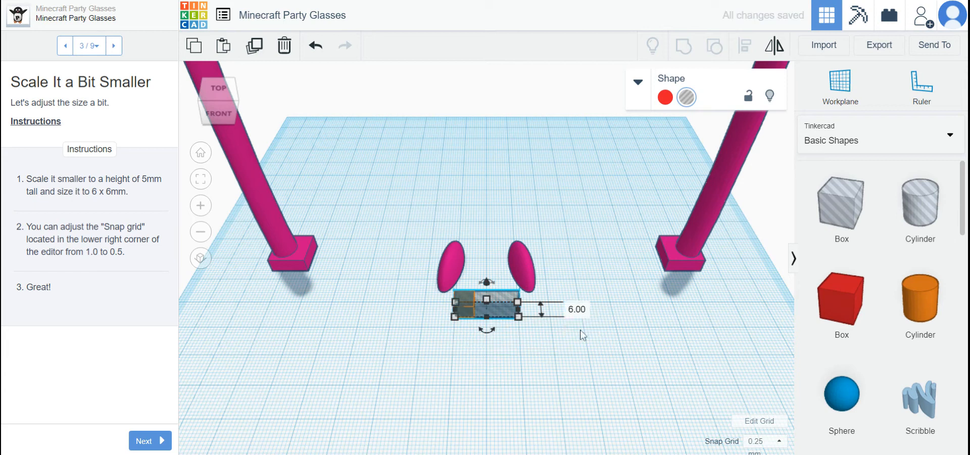
left_click_drag(521, 314, 503, 316)
left_click(485, 372)
type("6")
key("Return")
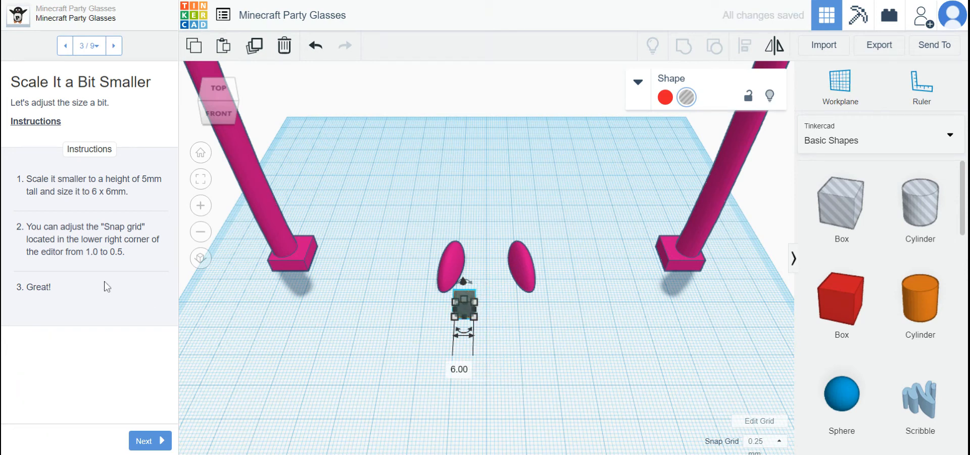
- Set the snap grid to 0.5 mm and continue to Start Building
left_click(764, 440)
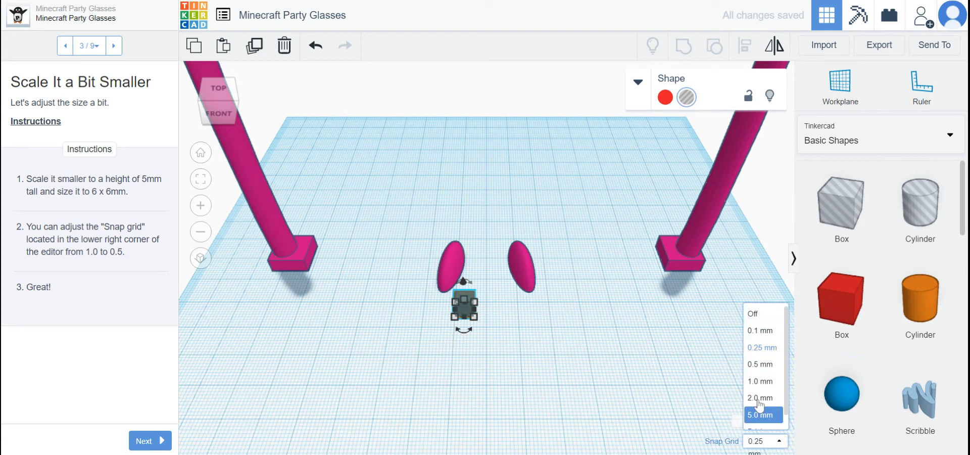
left_click(758, 364)
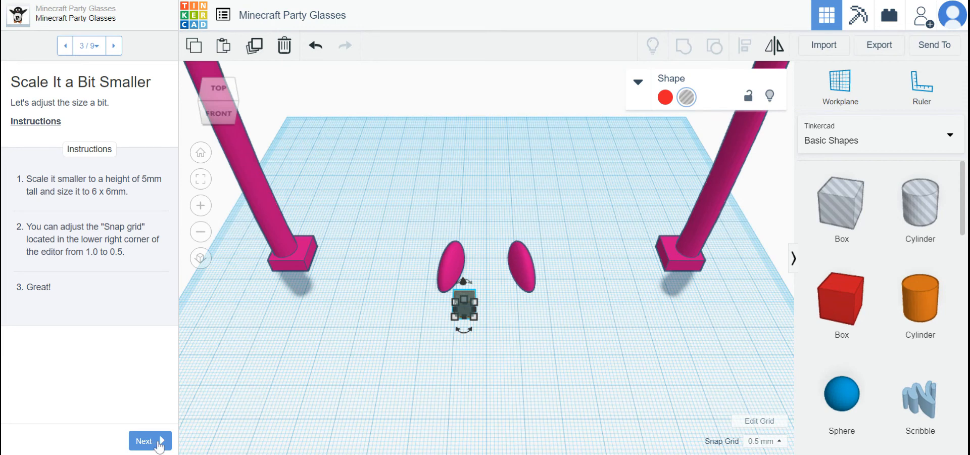
left_click(157, 442)
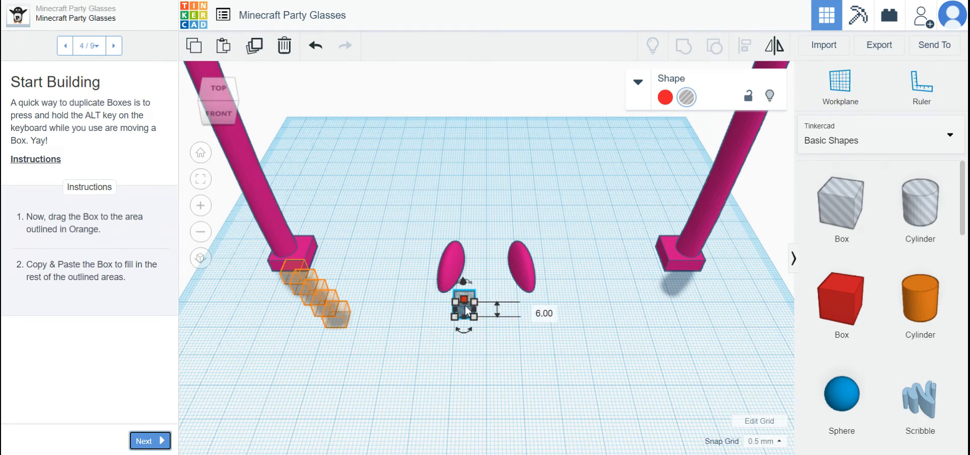
mouse_move(450, 304)
left_mouse_down()
mouse_move(308, 279)
mouse_move(441, 306)
left_mouse_up()
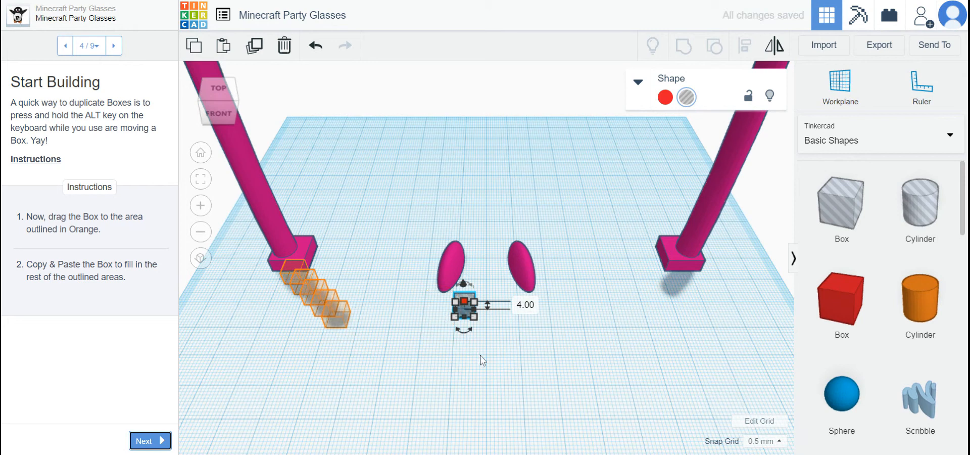
key("ctrl+z")
scroll(483, 309, "up", 1)
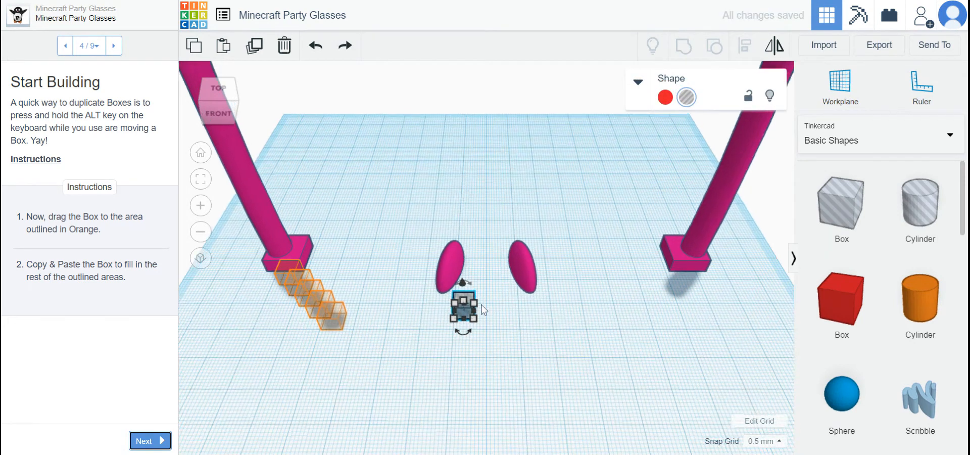
- Move the box onto the orange outline nearest the left temple arm of the glasses
scroll(483, 309, "up", 1)
left_click_drag(458, 313, 255, 262)
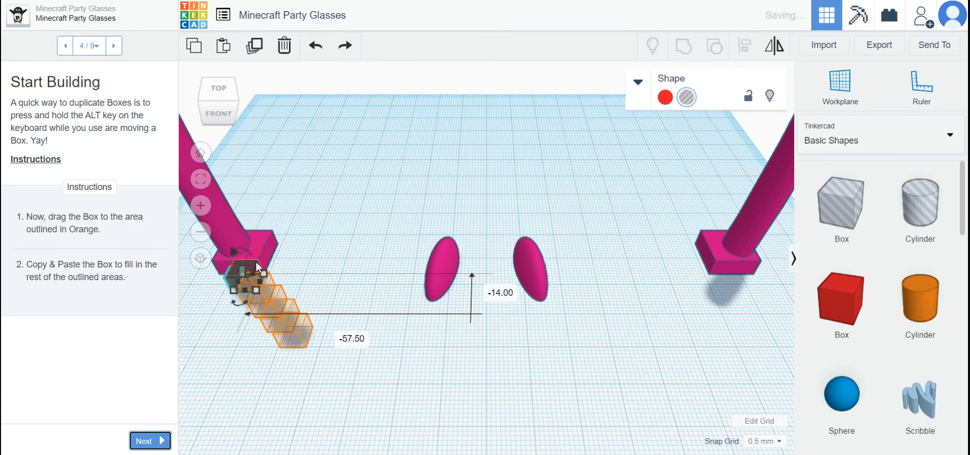
left_click(358, 253)
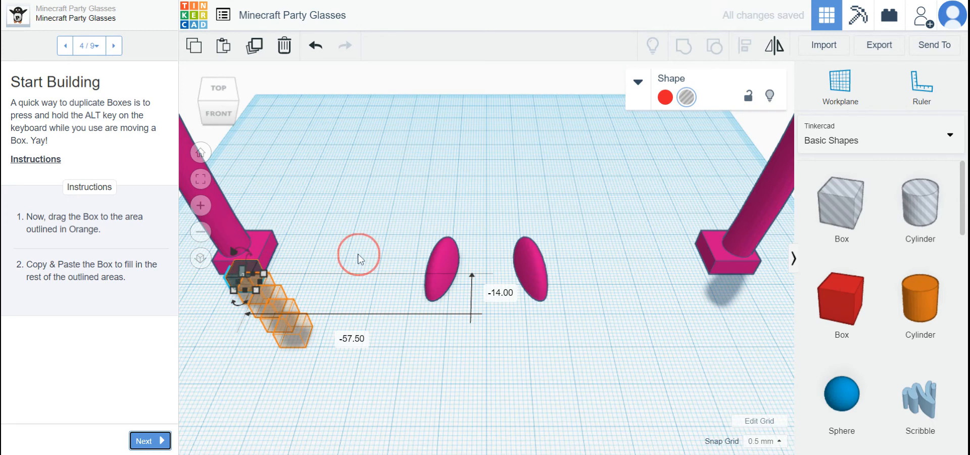
- Duplicate the box and move the copy onto the second orange outline from the temple arm
left_click(244, 266)
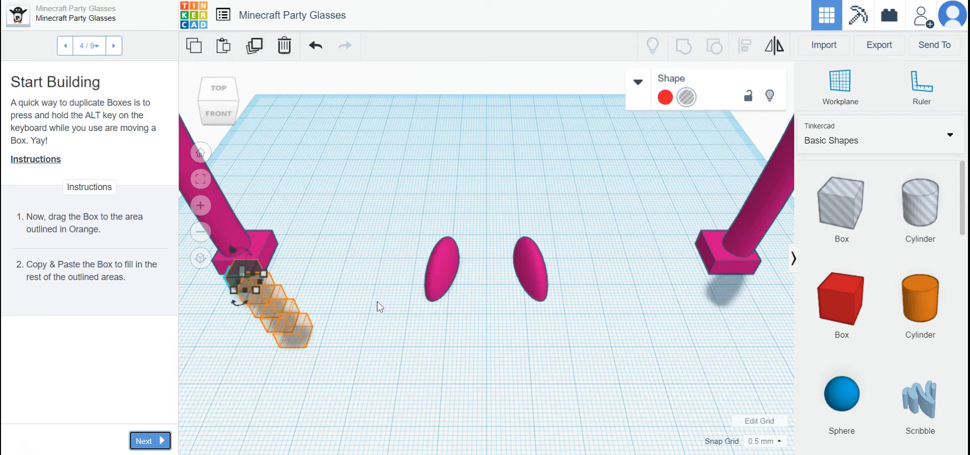
left_click_drag(251, 271, 263, 271)
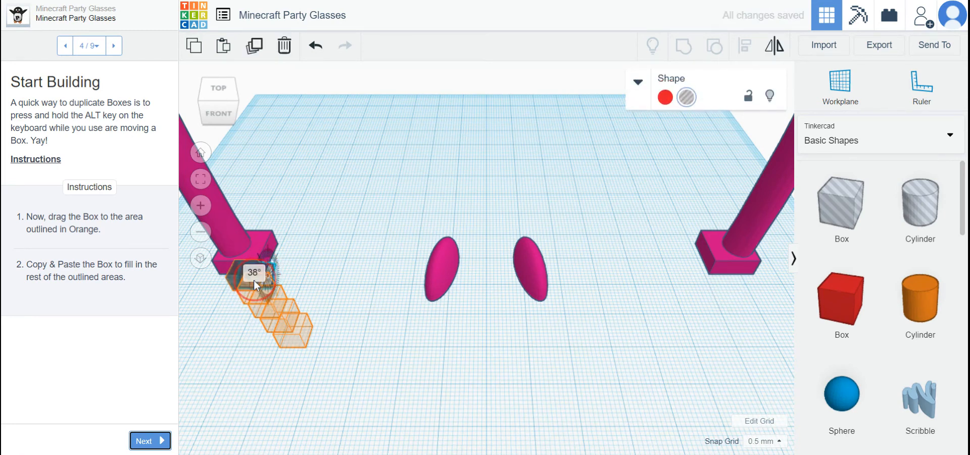
left_click_drag(258, 264, 259, 268)
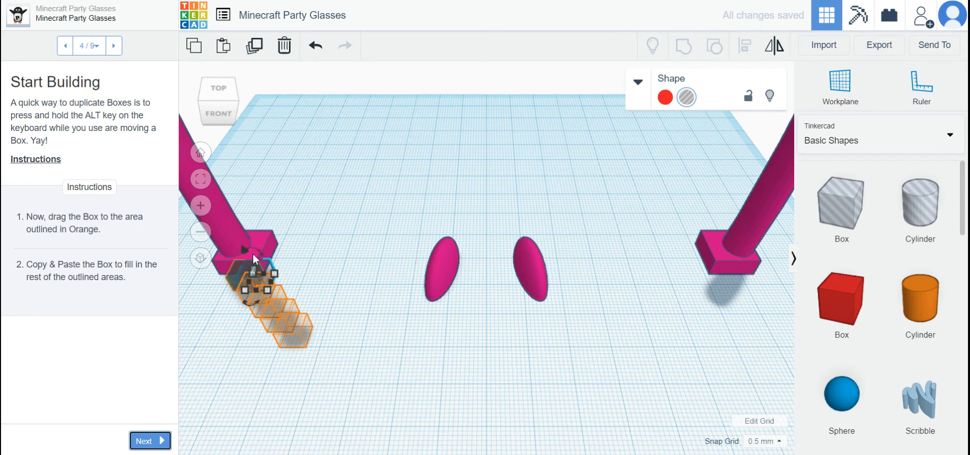
left_click_drag(251, 292, 354, 357)
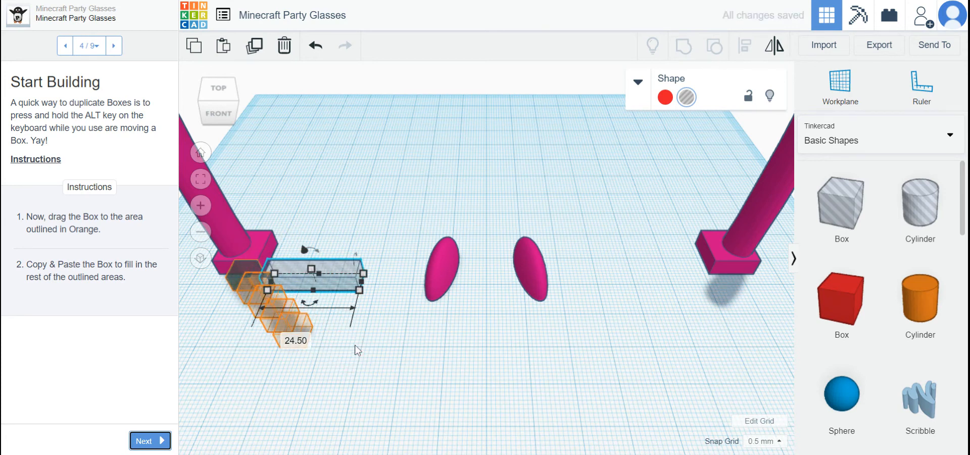
key("ctrl+z")
scroll(268, 303, "up", 3)
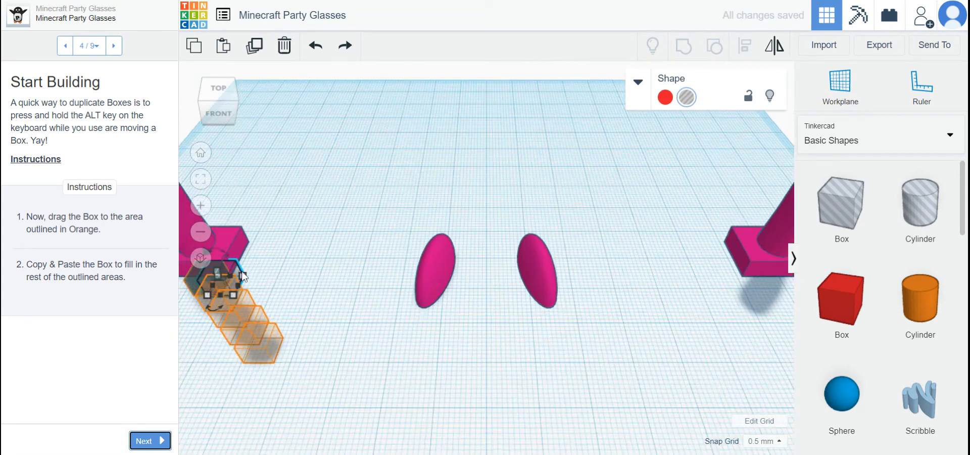
right_click_drag(282, 347, 320, 333)
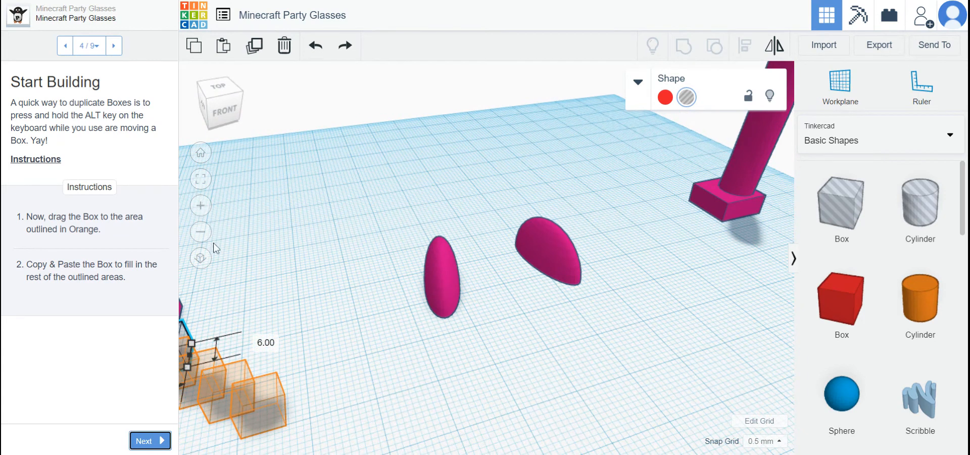
left_click(201, 232)
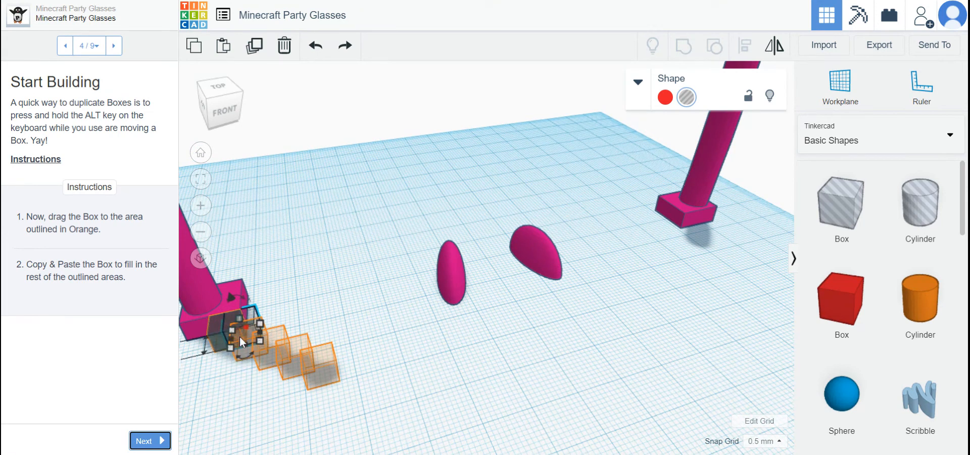
left_click_drag(241, 344, 259, 322)
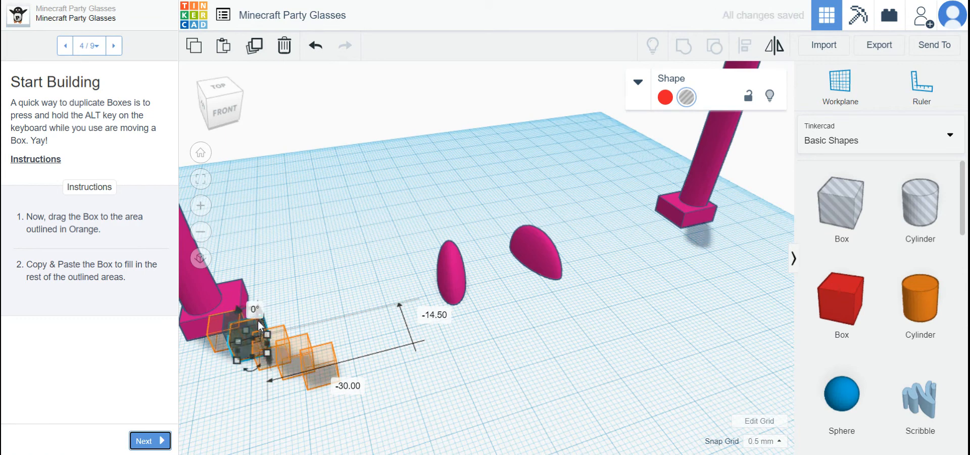
- Duplicate the box toward the third orange outline and place a further copy on the fourth
left_click_drag(255, 334, 274, 323, "alt")
left_click_drag(273, 323, 280, 335)
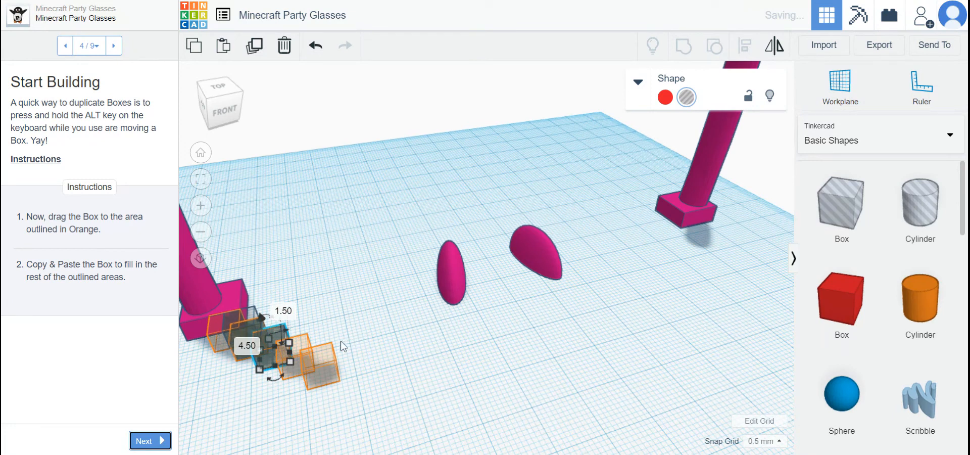
key("ctrl+v")
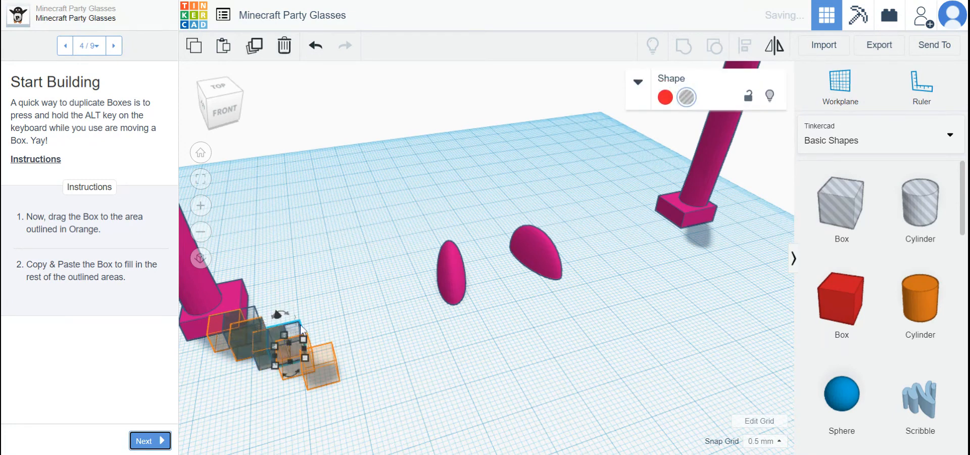
left_click_drag(295, 319, 307, 342)
key("ctrl+z")
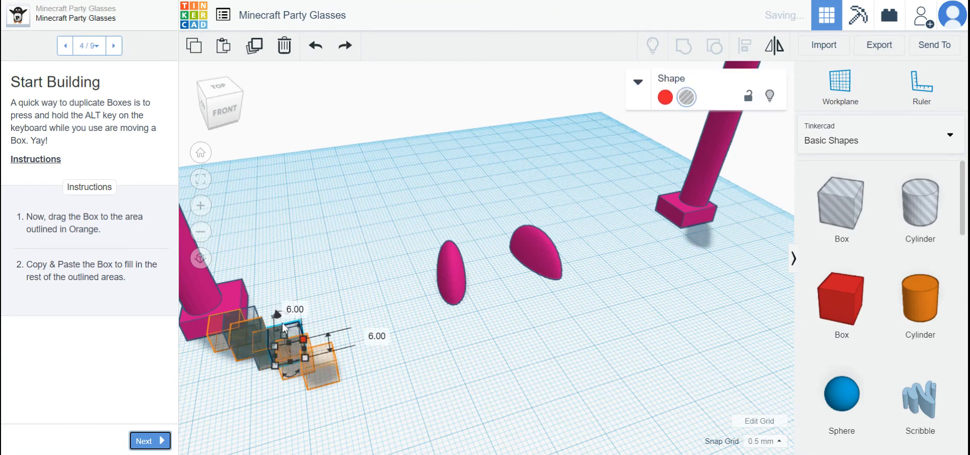
left_click_drag(299, 335, 312, 331)
key("ctrl+z")
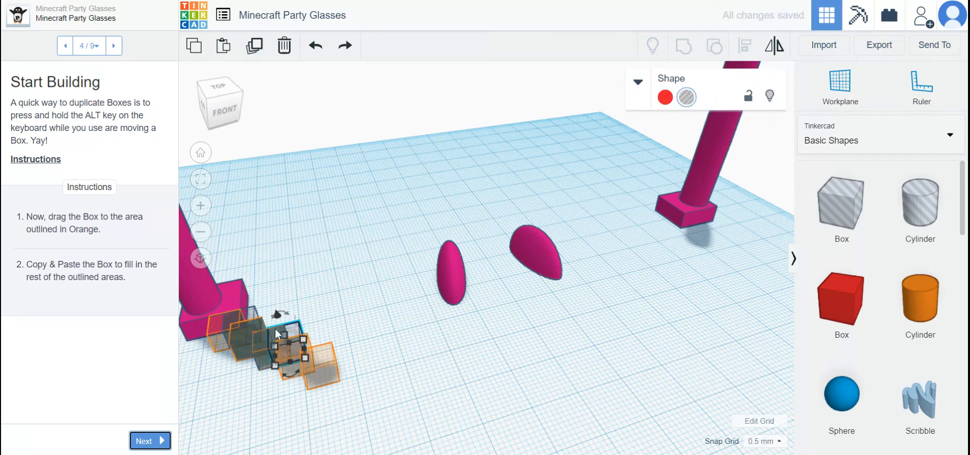
left_click_drag(277, 336, 299, 339)
- Paste another box and align it with the fifth orange outline, the one farthest from the temple arm
key("ctrl+v")
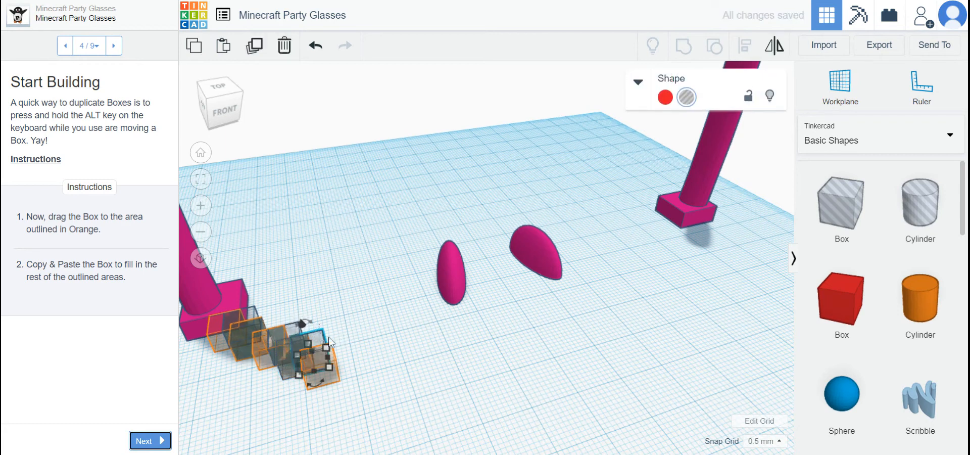
mouse_move(324, 338)
left_mouse_down()
mouse_move(355, 344)
mouse_move(329, 346)
left_mouse_up()
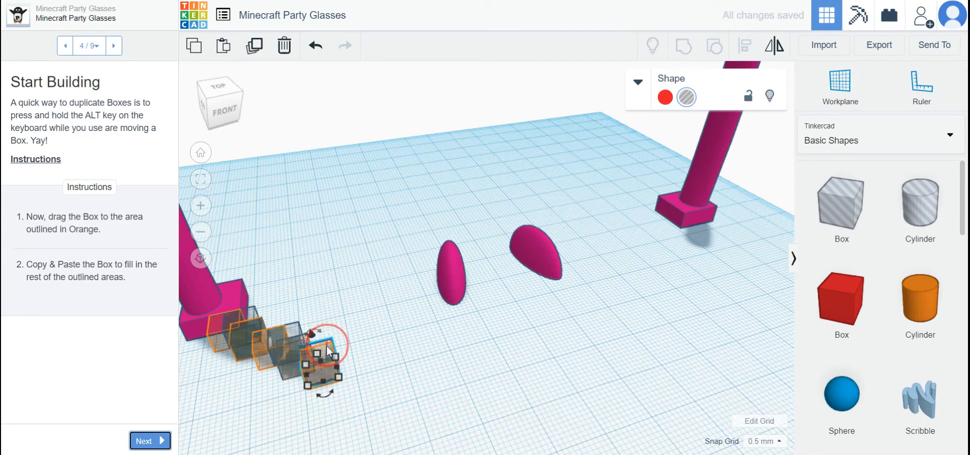
left_click(364, 335)
key("Down")
key("Down")
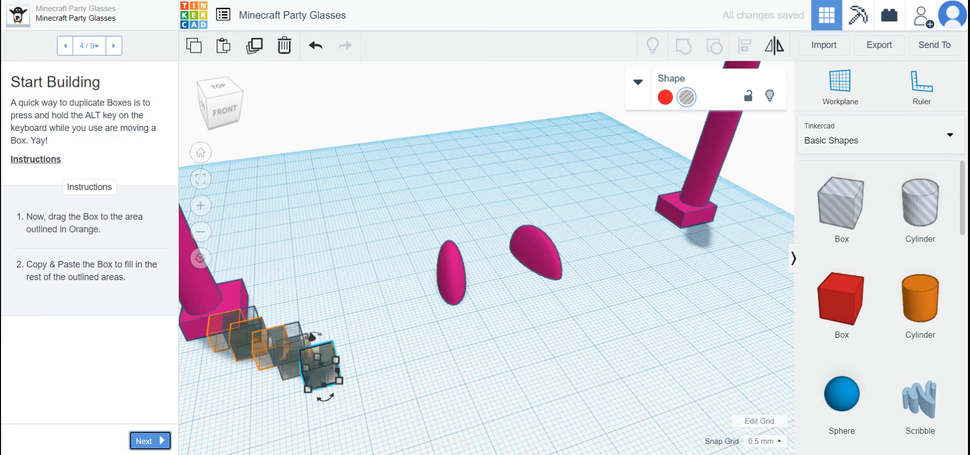
- Nudge the third box in the staircase row onto its orange outline and deselect it
left_click(295, 328)
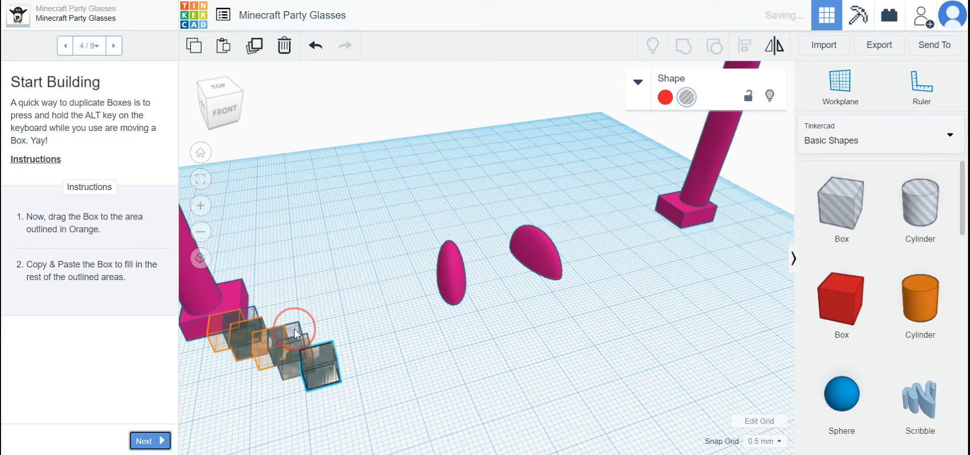
key("Left")
key("Left")
key("Left")
key("Left")
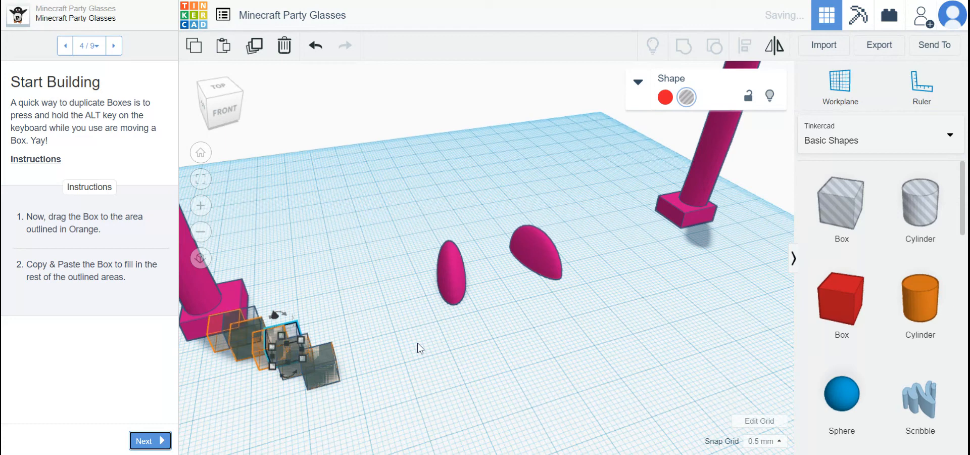
key("Left")
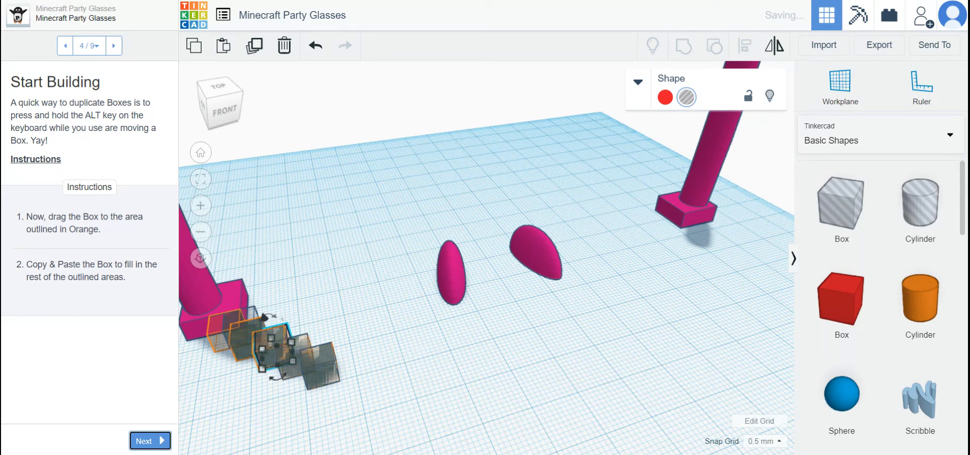
key("Left")
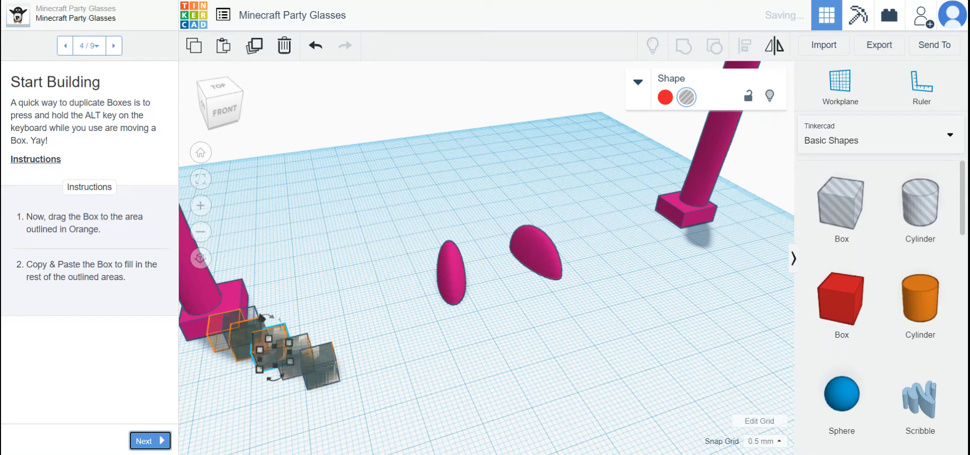
key("Escape")
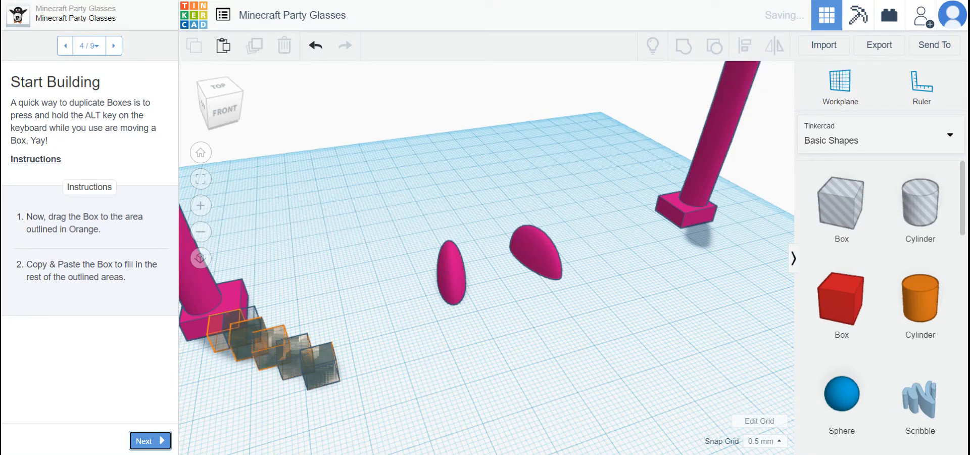
- Shift the first box onto the outline beside the temple arm and advance to the Continue Building page
left_click(253, 320)
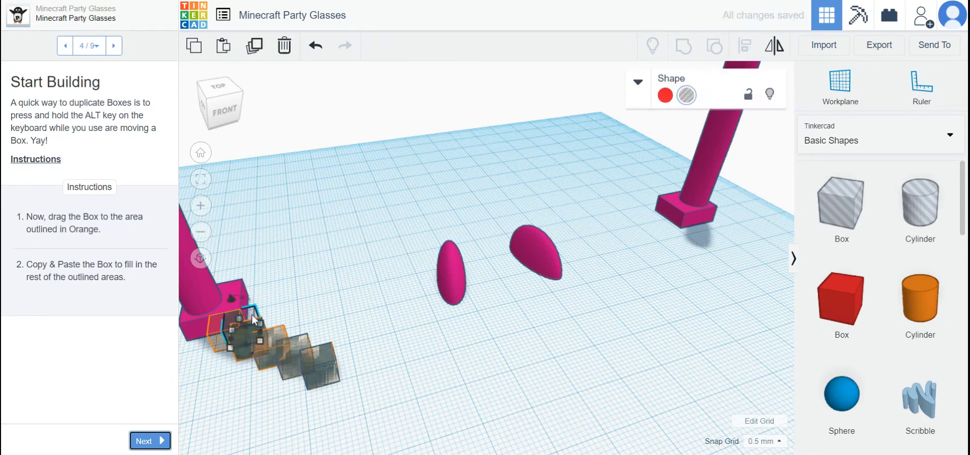
left_click_drag(253, 319, 238, 321)
left_click(351, 304)
left_click(160, 443)
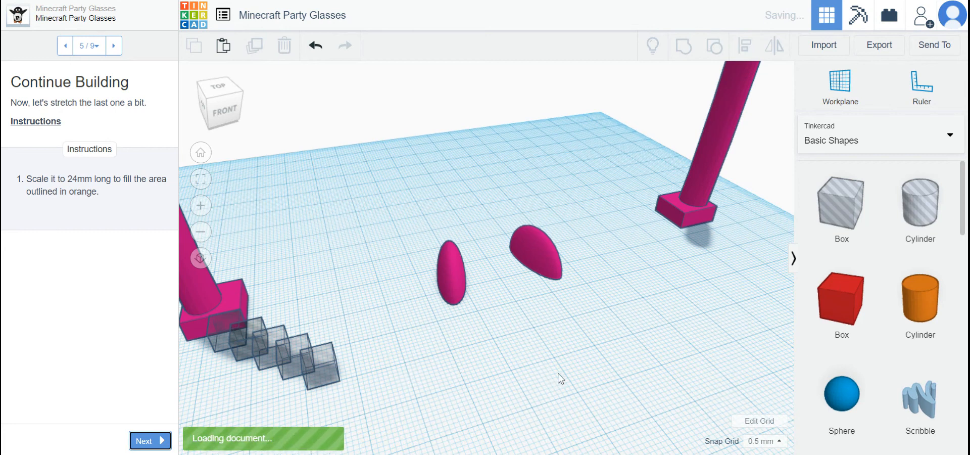
- Scale the last box in the row to 24 mm long, filling the orange outline
right_click_drag(565, 373, 536, 368)
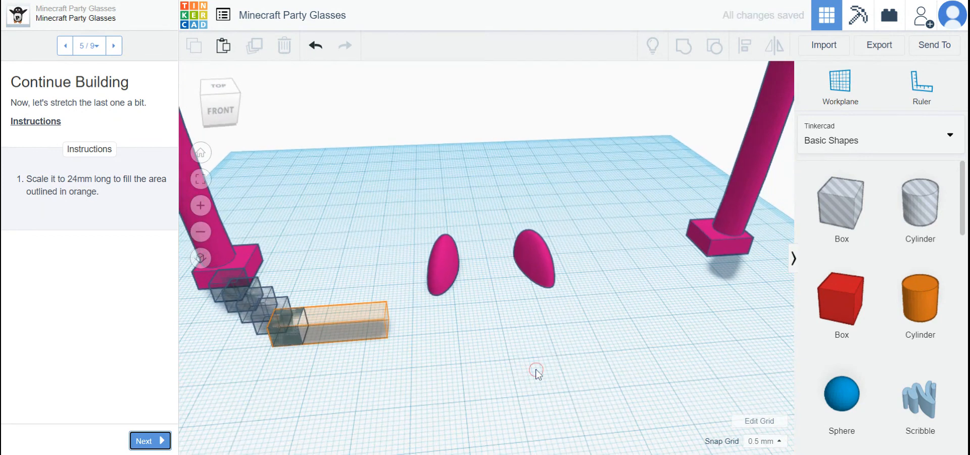
left_click(300, 317)
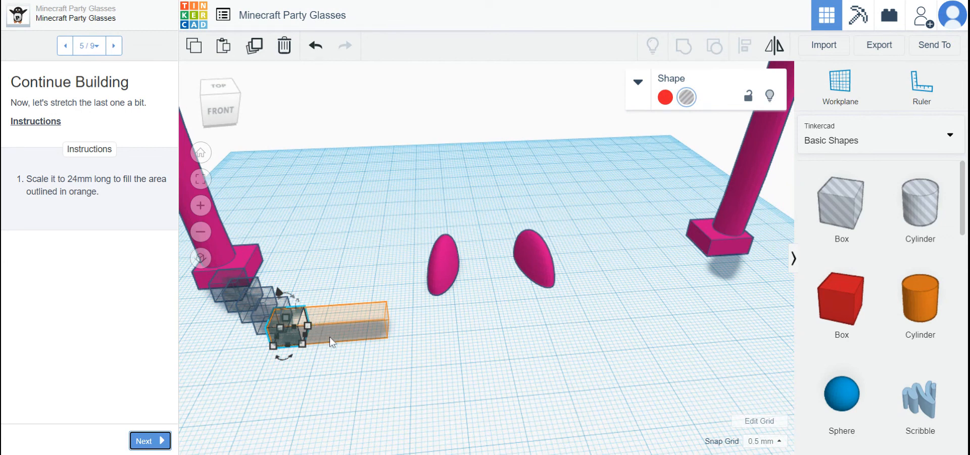
mouse_move(306, 334)
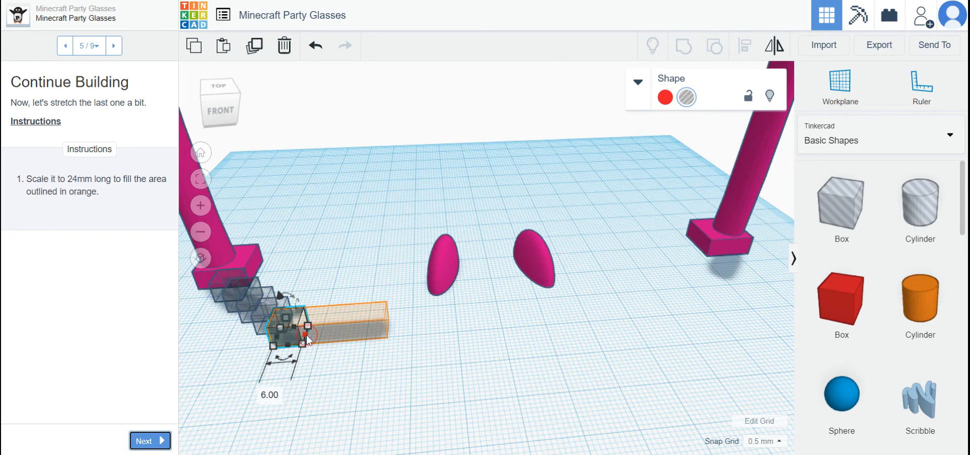
left_click(279, 395)
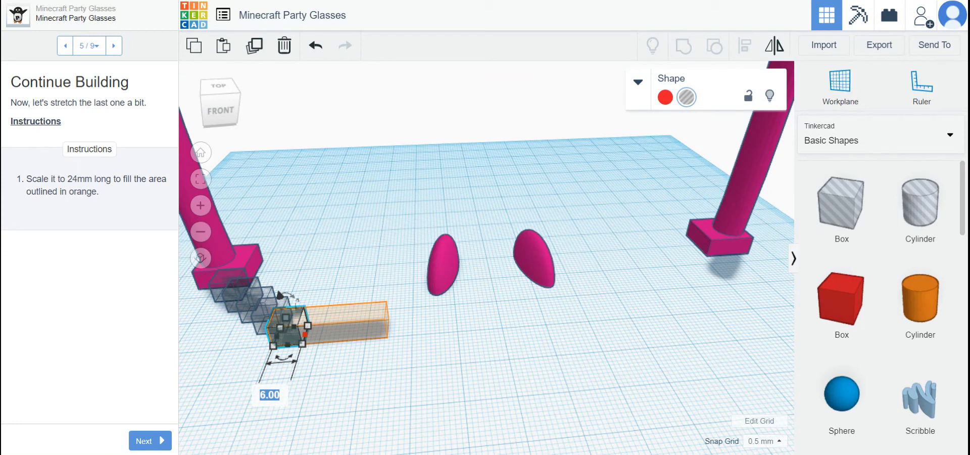
type("24")
key("Return")
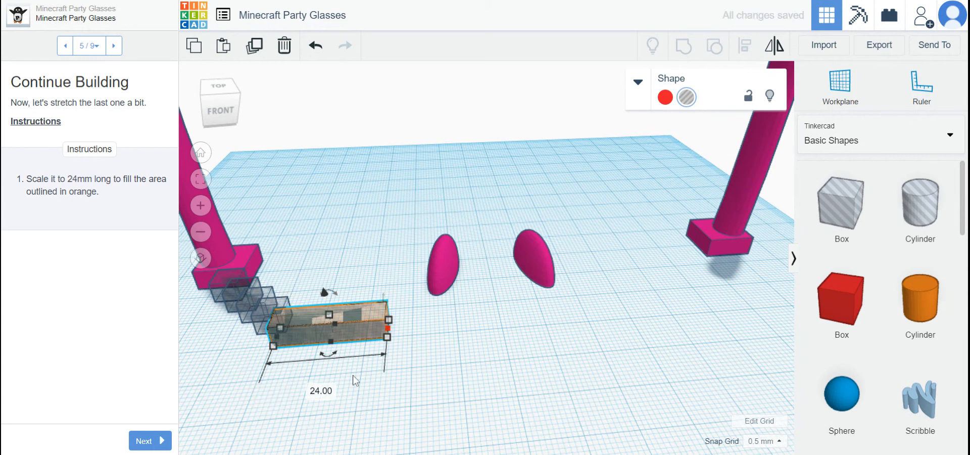
- Advance to lesson page 6 and paste a copy of the long box onto the outline across the same lens
left_click(150, 440)
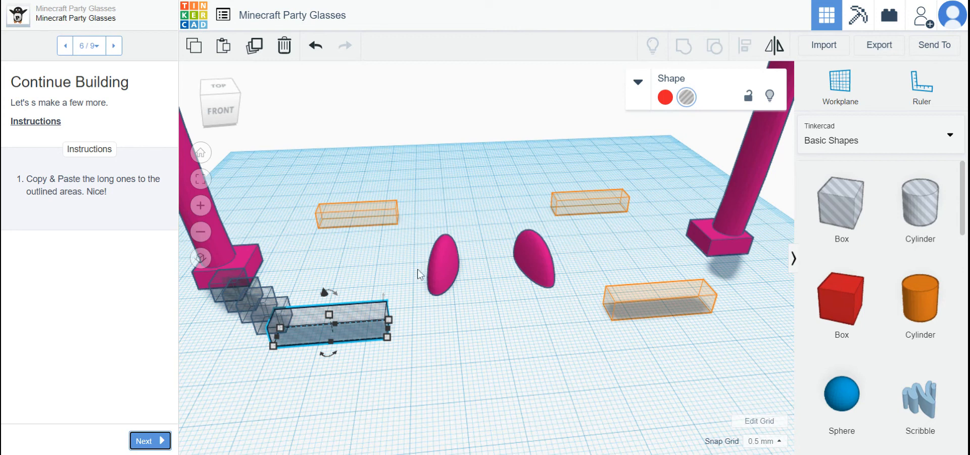
key("ctrl+c")
key("ctrl+v")
left_click_drag(413, 307, 376, 205)
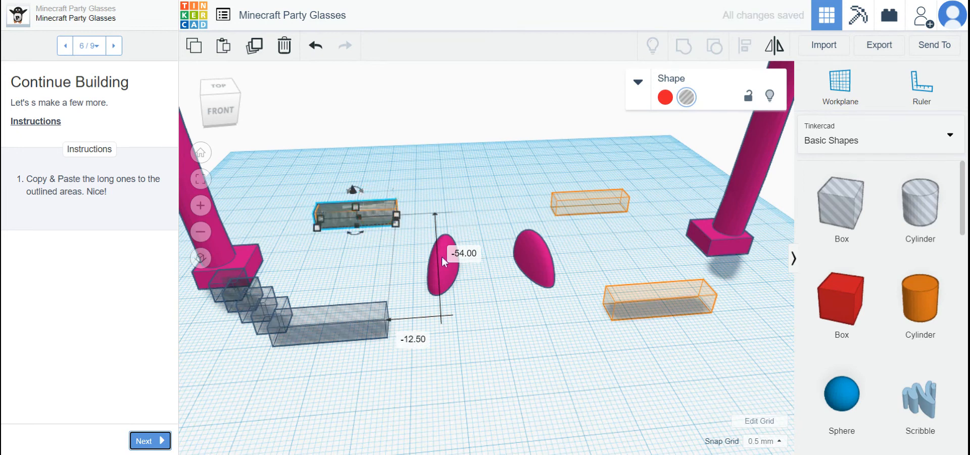
- Paste two more long boxes onto the two outlines of the other lens and advance to You've Got the Moves!
key("ctrl+v")
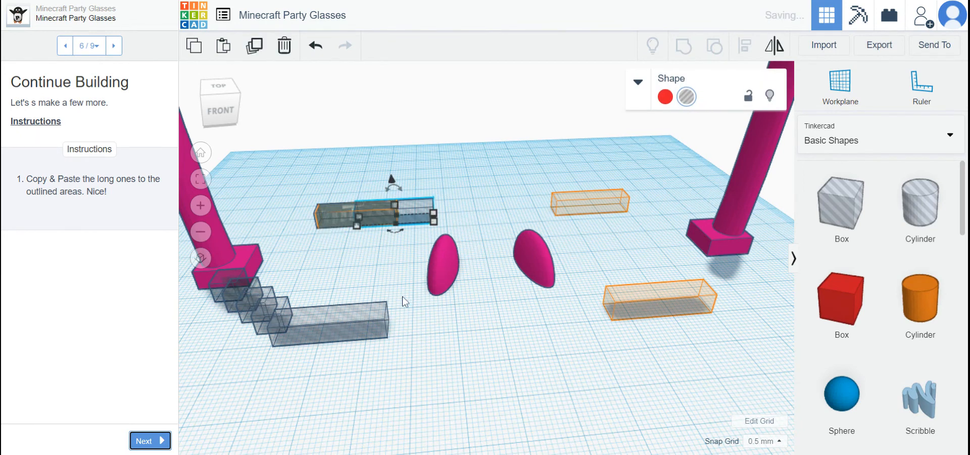
left_click_drag(415, 203, 612, 195)
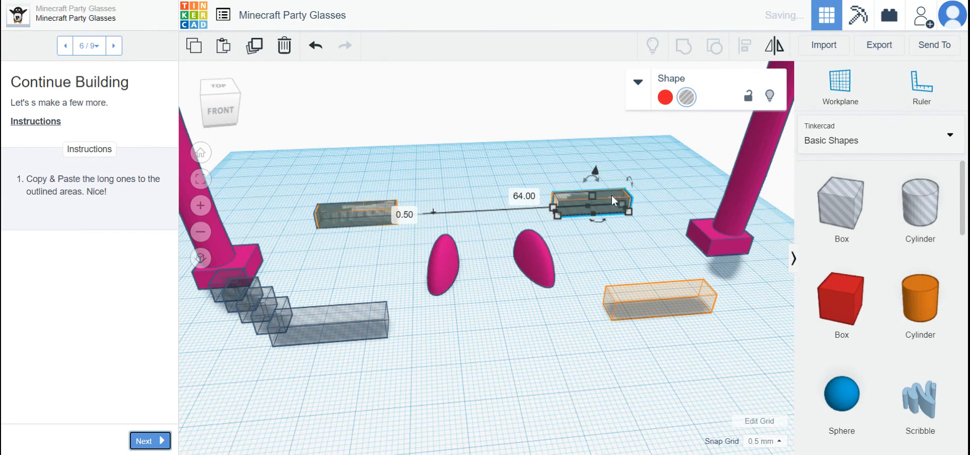
left_click(438, 208)
key("ctrl+v")
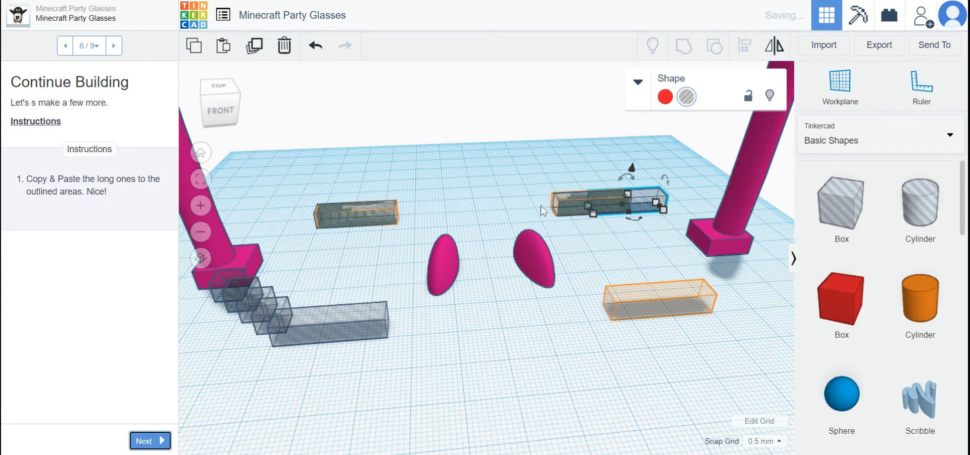
left_click_drag(649, 192, 675, 292)
left_click(650, 195)
left_click_drag(651, 197, 690, 284)
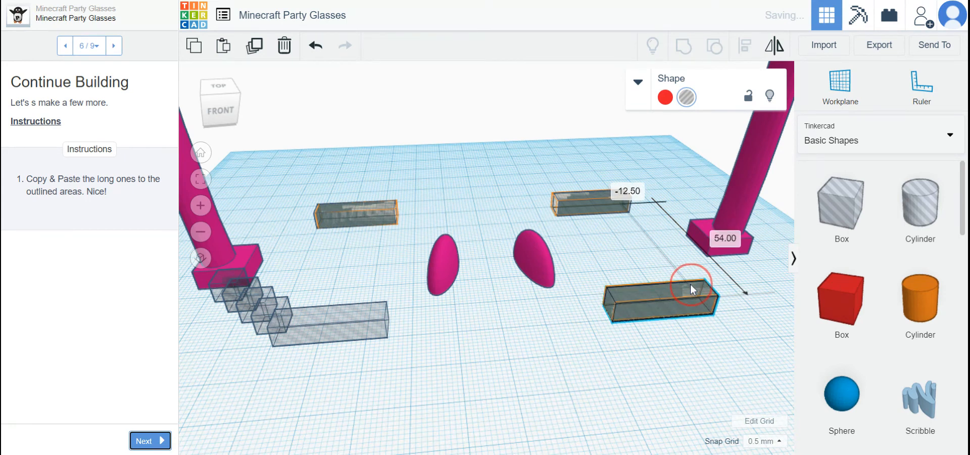
left_click(155, 441)
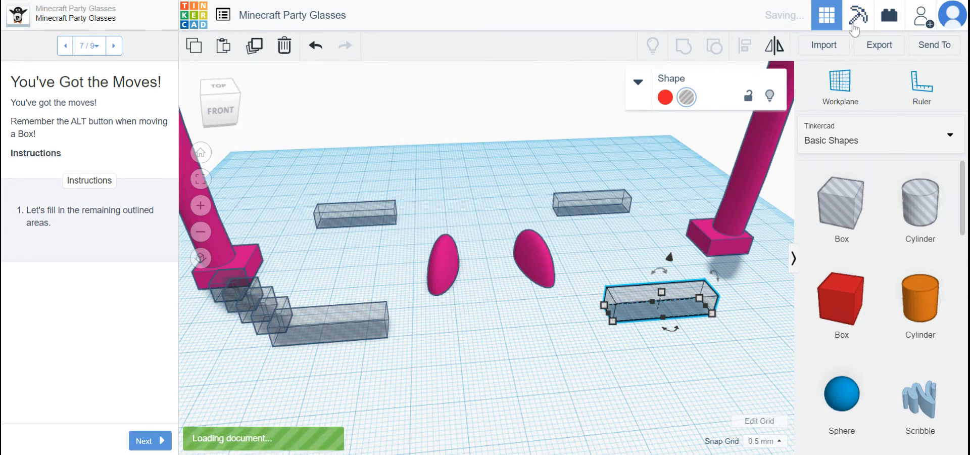
left_click(489, 120)
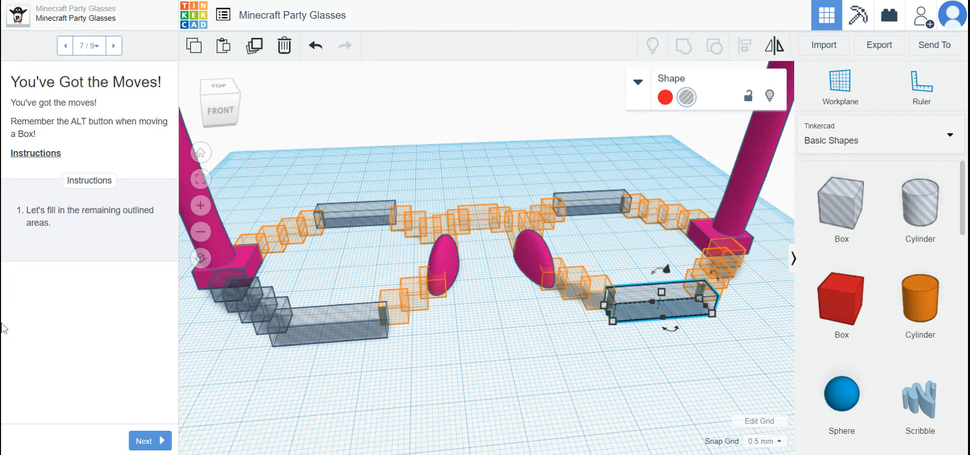
- Duplicate the end small box onto the outline behind the temple block and paste another copy onto the neighbouring outline
left_click(216, 283)
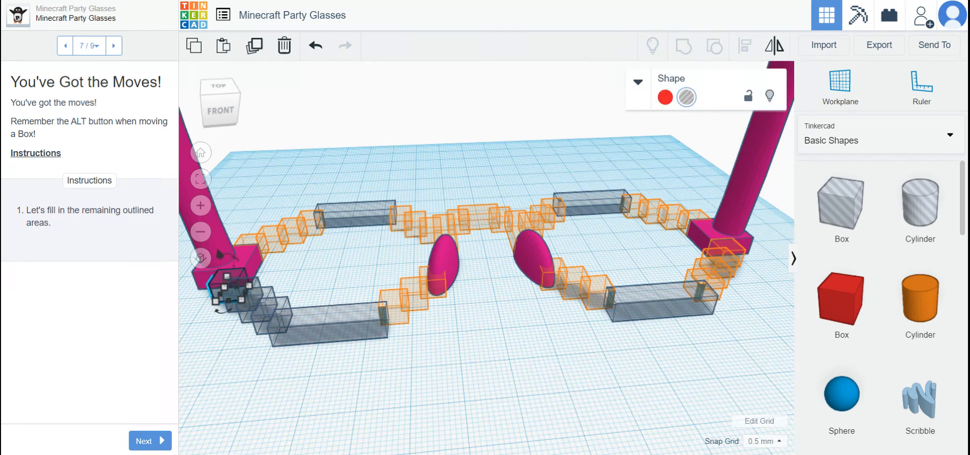
left_click_drag(228, 285, 258, 238)
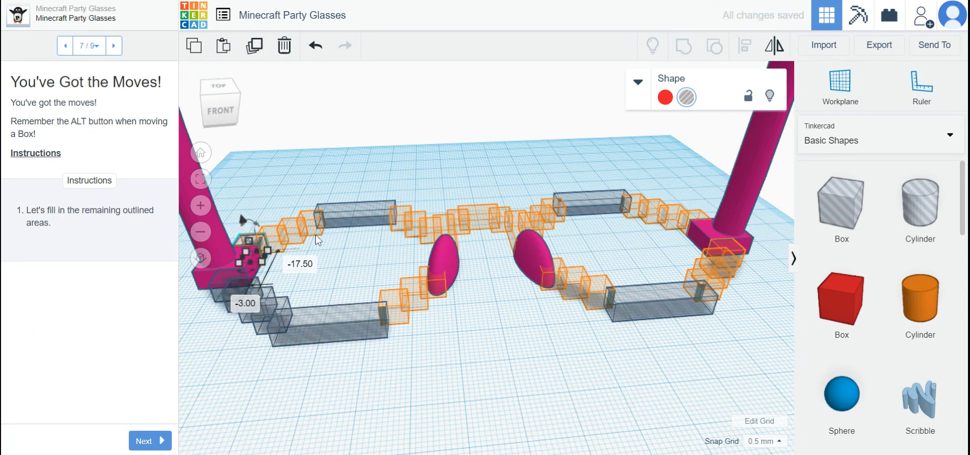
key("ctrl+c")
key("ctrl+v")
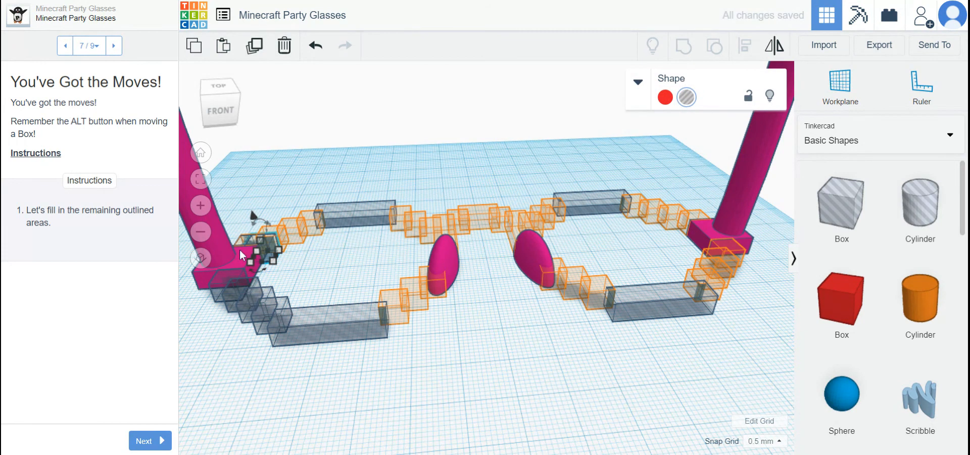
left_click(275, 241)
left_click(277, 226)
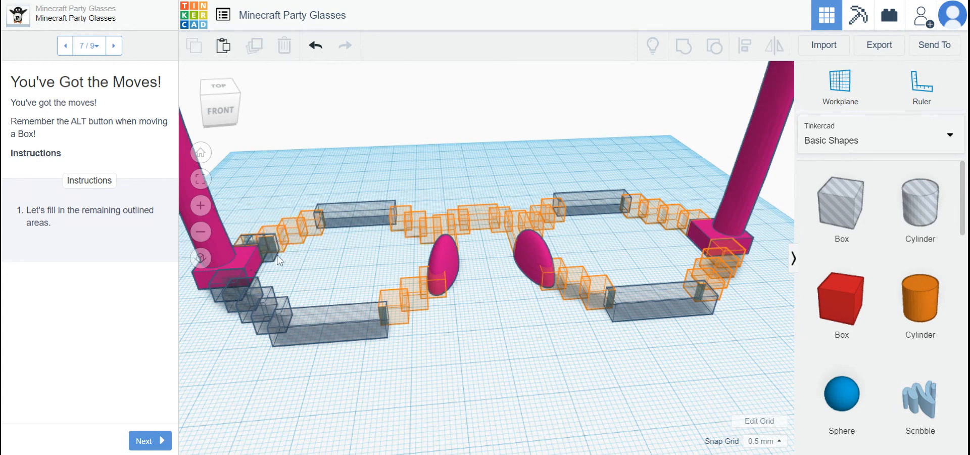
left_click(273, 260)
left_click_drag(271, 258, 335, 254)
key("ctrl+z")
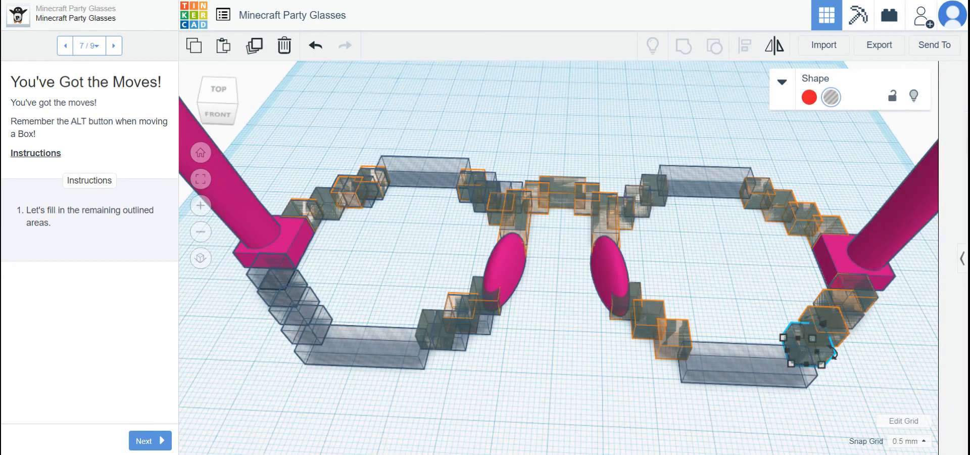
- Deselect the last placed box and advance the lesson to the Almost There! page
left_click(571, 271)
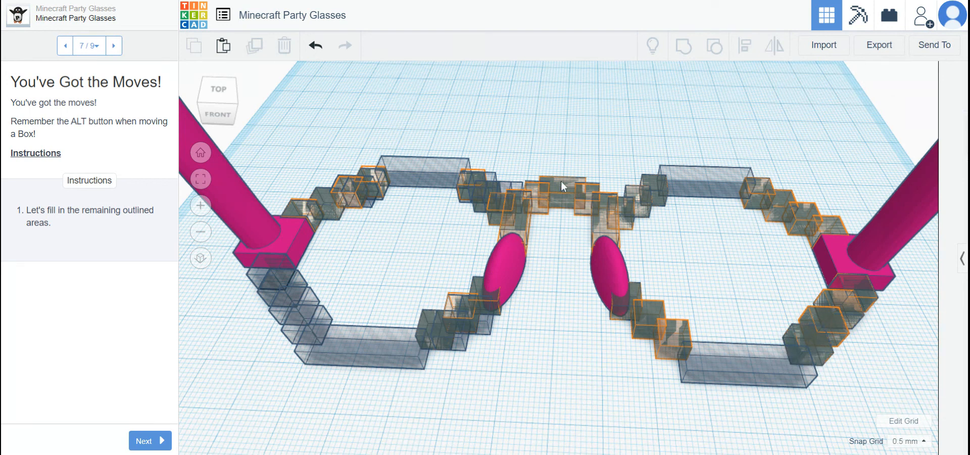
scroll(570, 312, "down", 5)
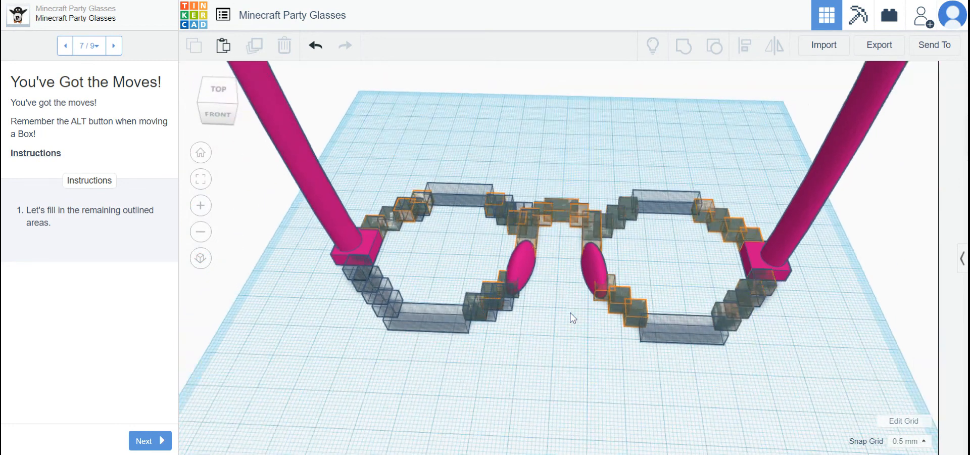
scroll(575, 313, "down", 3)
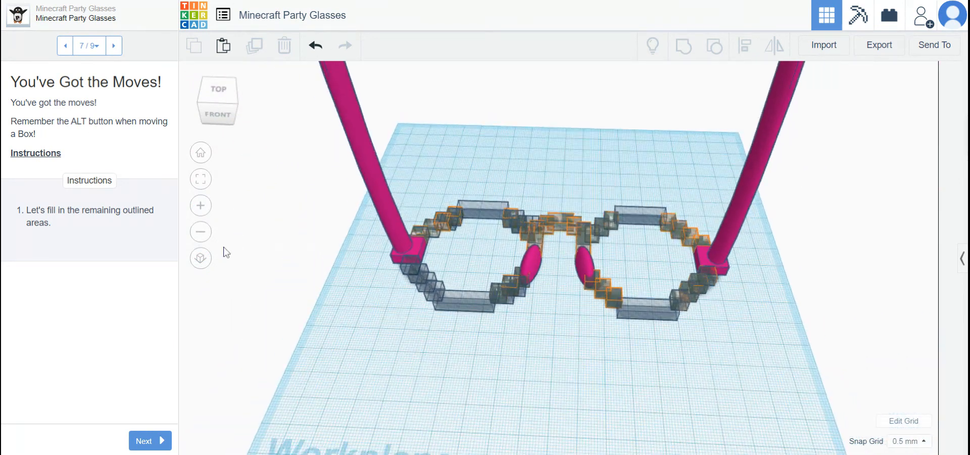
left_click(160, 442)
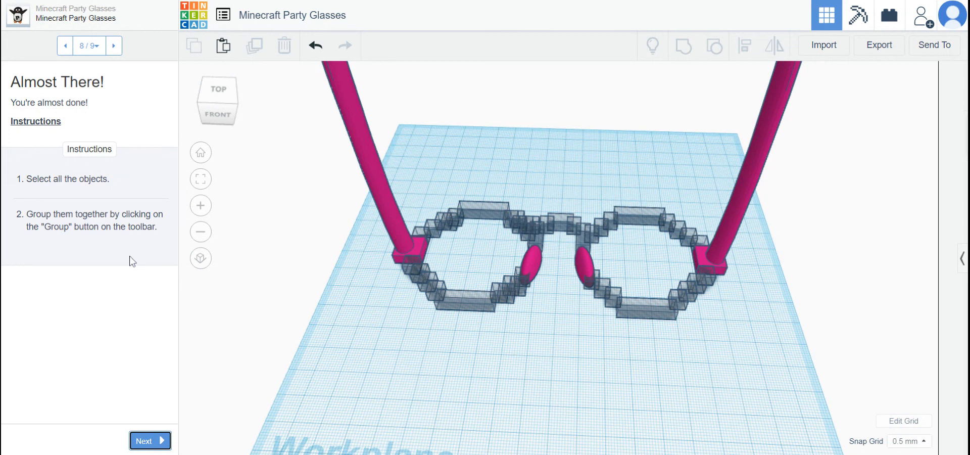
- Try to group all objects of the glasses into one shape, and undo the grouping
scroll(326, 250, "down", 2)
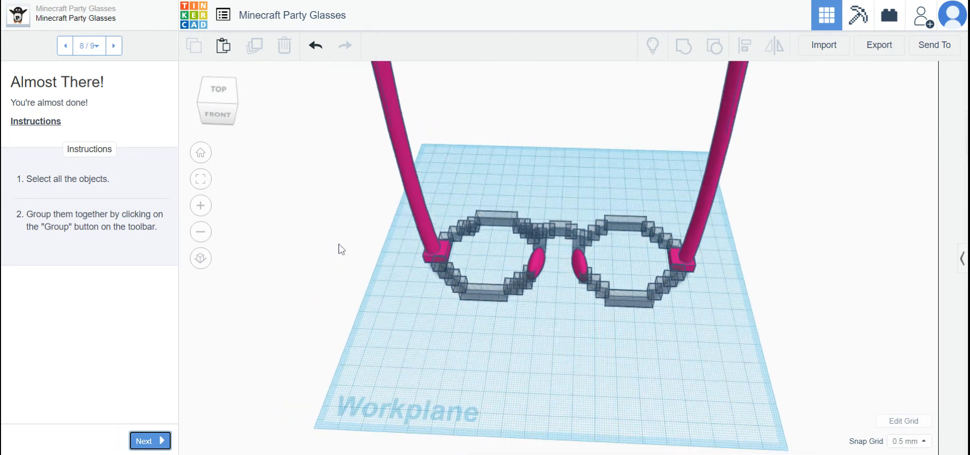
key("ctrl+a")
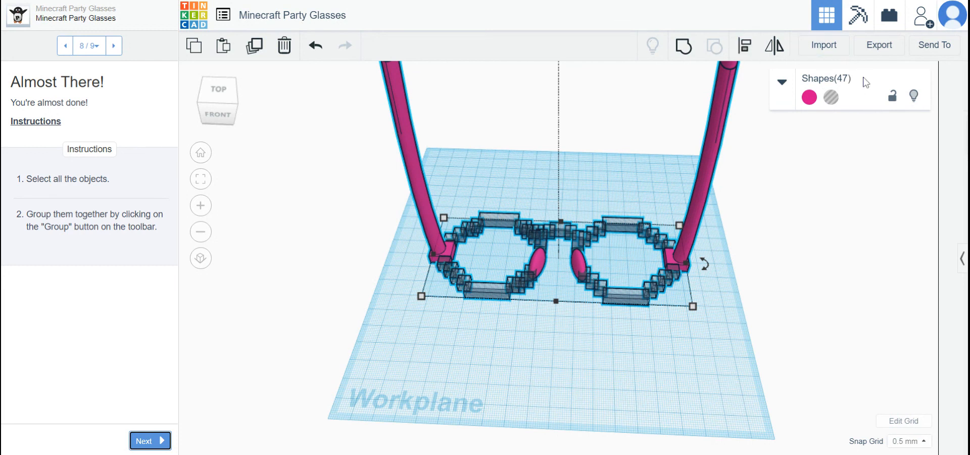
left_click(962, 259)
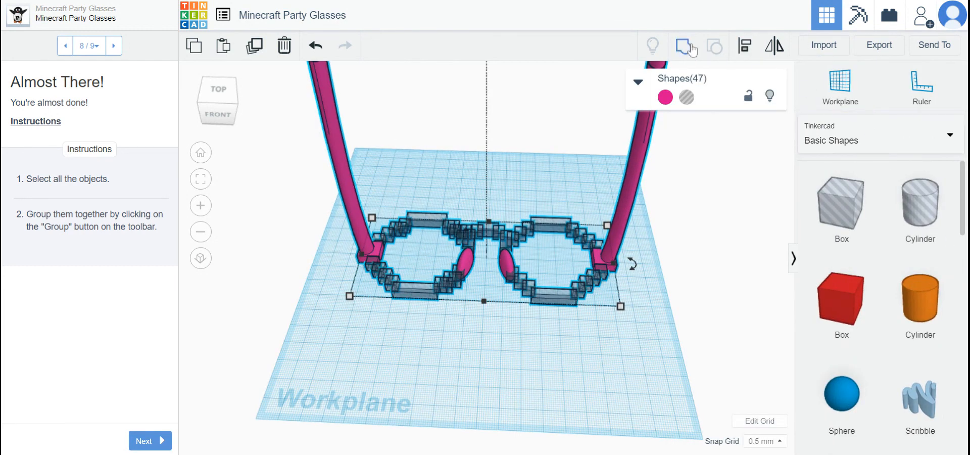
left_click(693, 48)
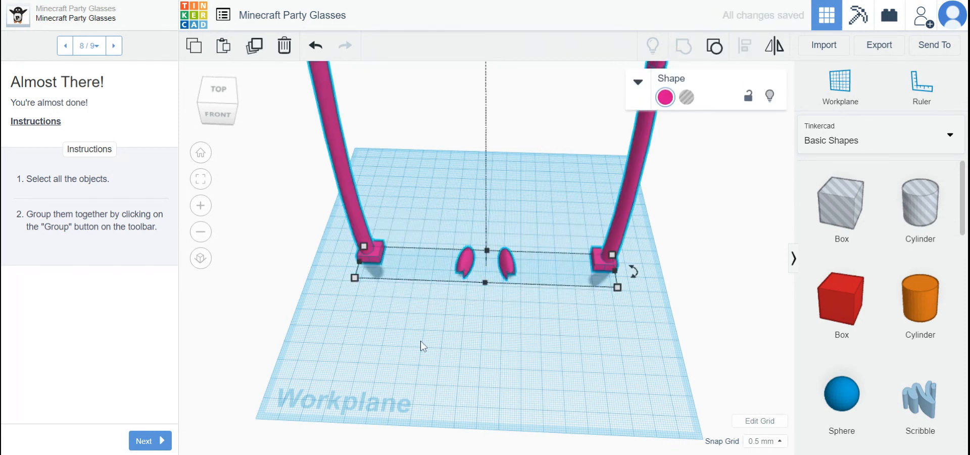
scroll(420, 341, "down", 3)
scroll(449, 329, "up", 4)
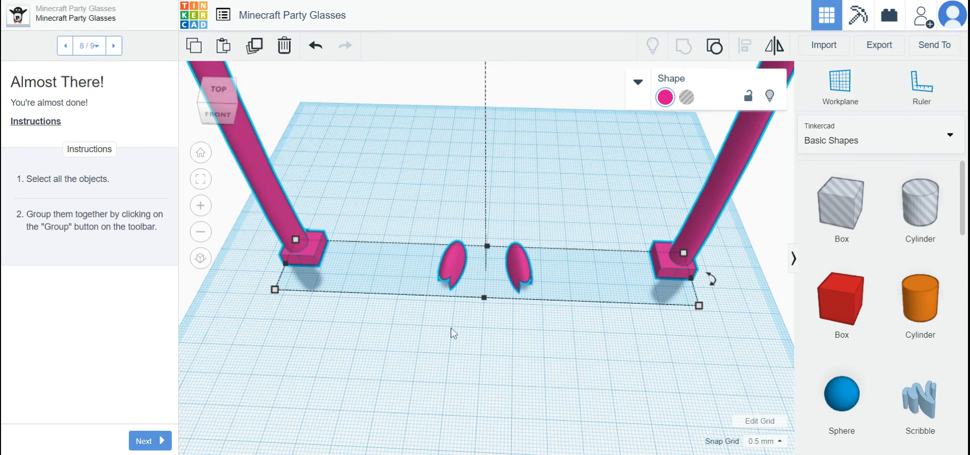
key("ctrl+z")
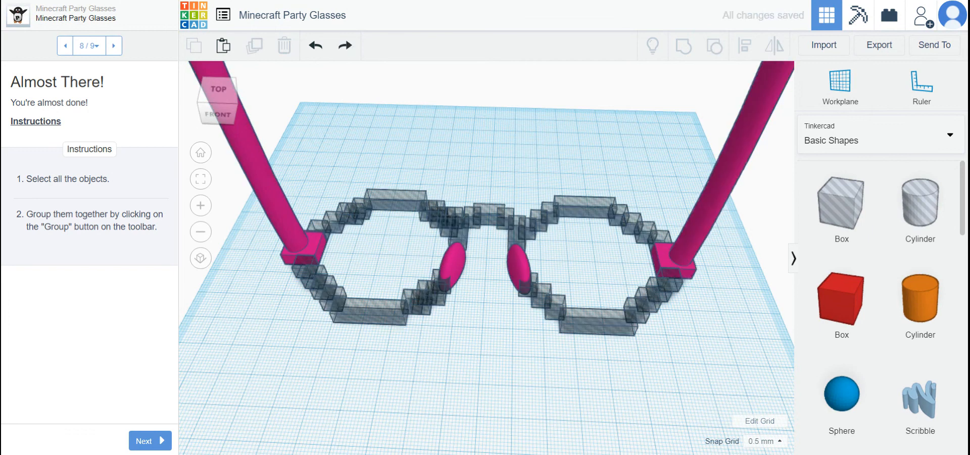
- Advance the lesson to the final page, Party On!, and look at the glasses from below
scroll(450, 328, "down", 4)
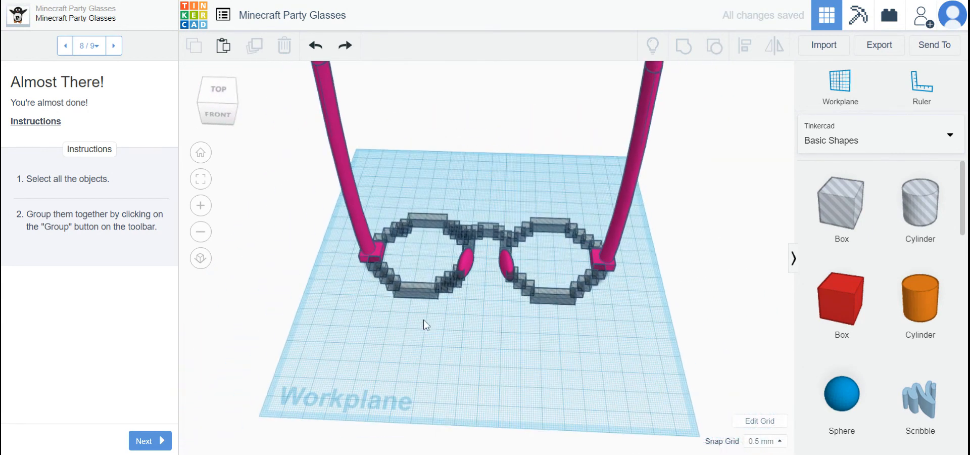
left_click(157, 440)
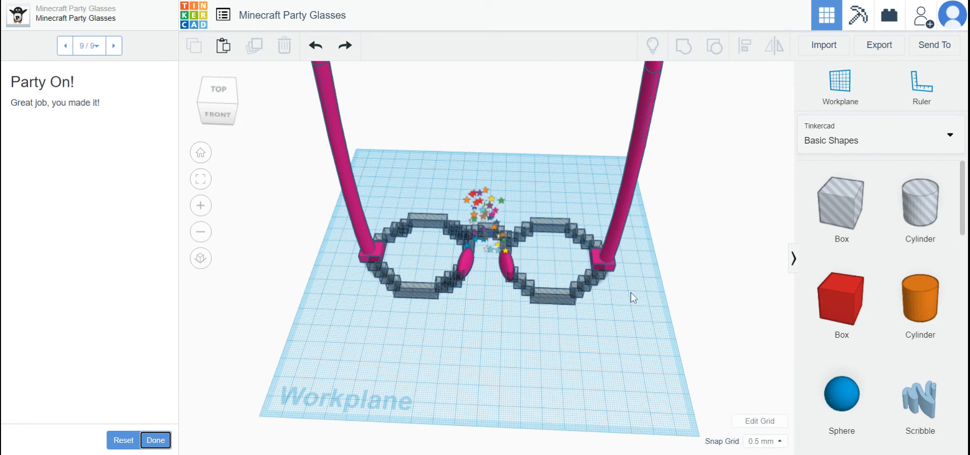
right_click_drag(650, 247, 311, 57)
right_click_drag(486, 394, 472, 304)
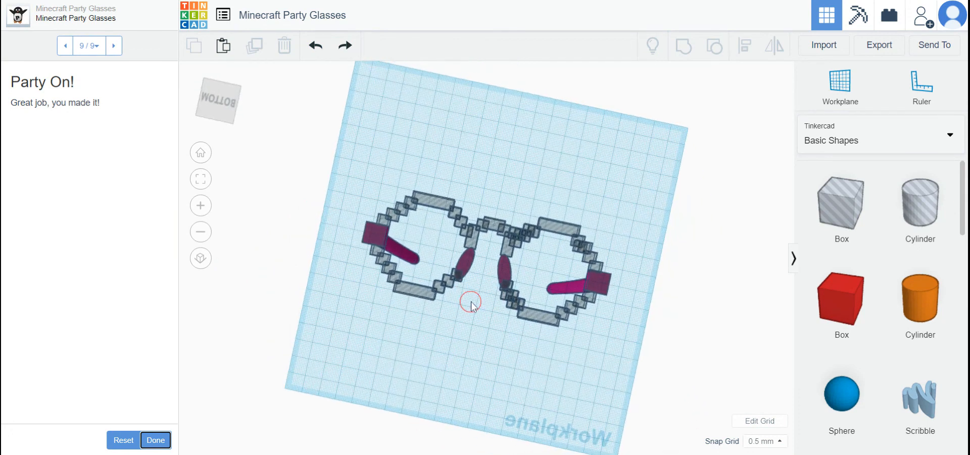